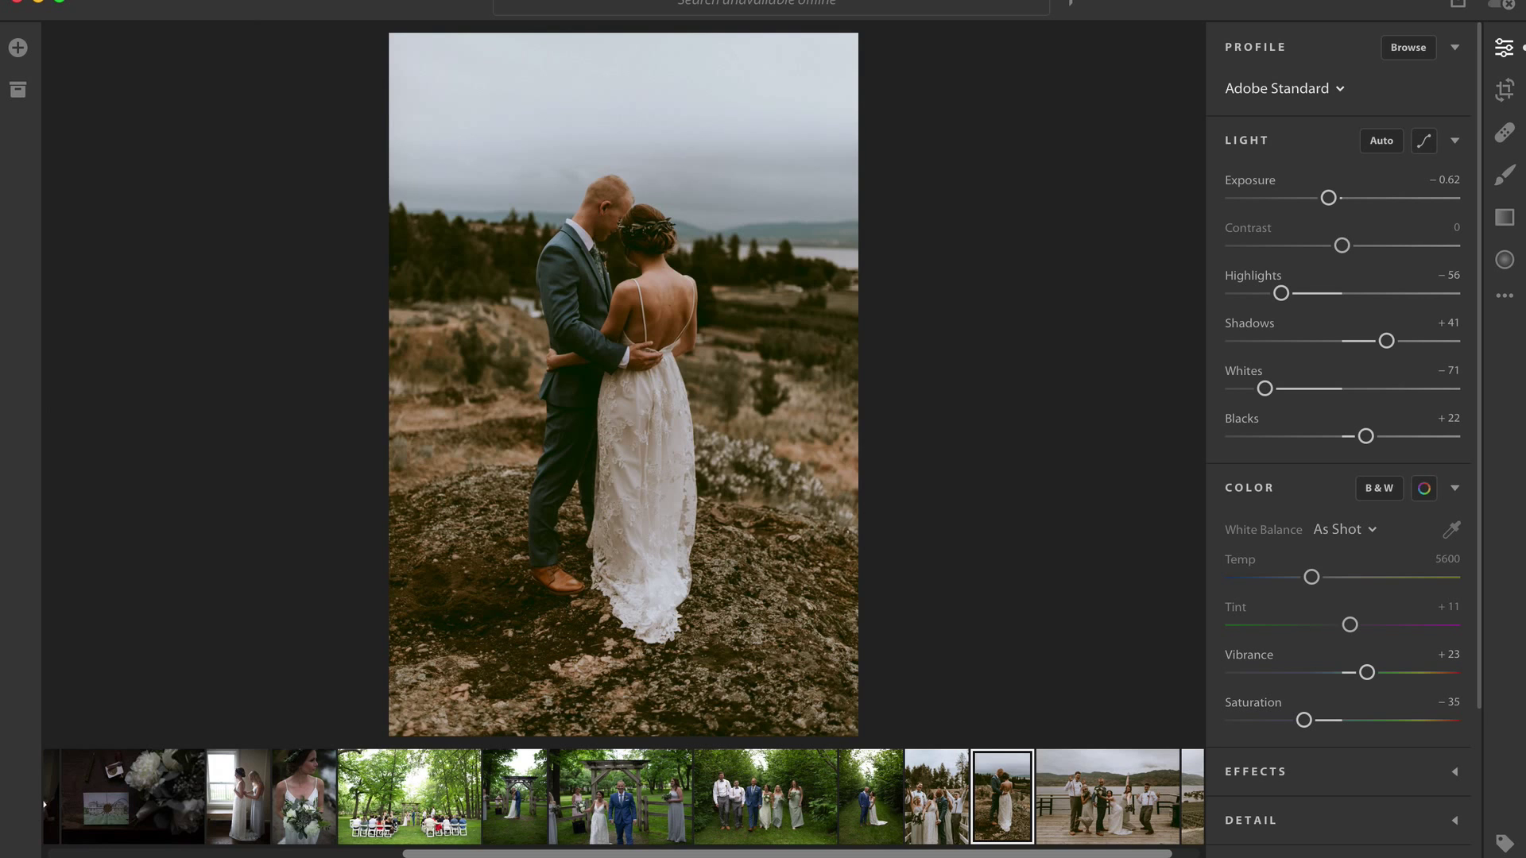
Step: Import the eight MV .lrtemplate Moody Vibes preset files into User Presets
key("shift+p")
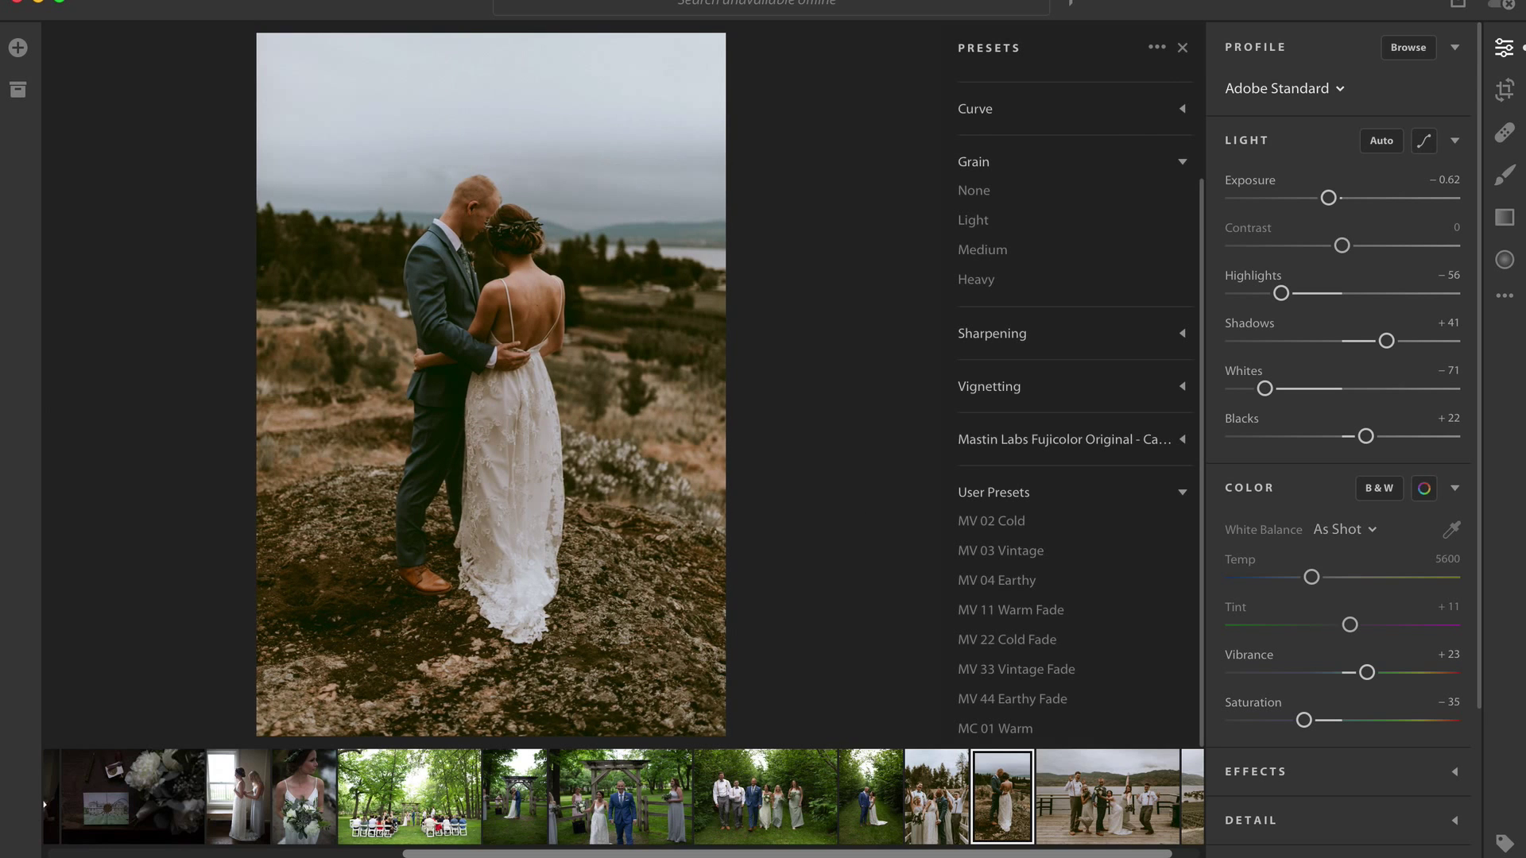
left_click(1159, 48)
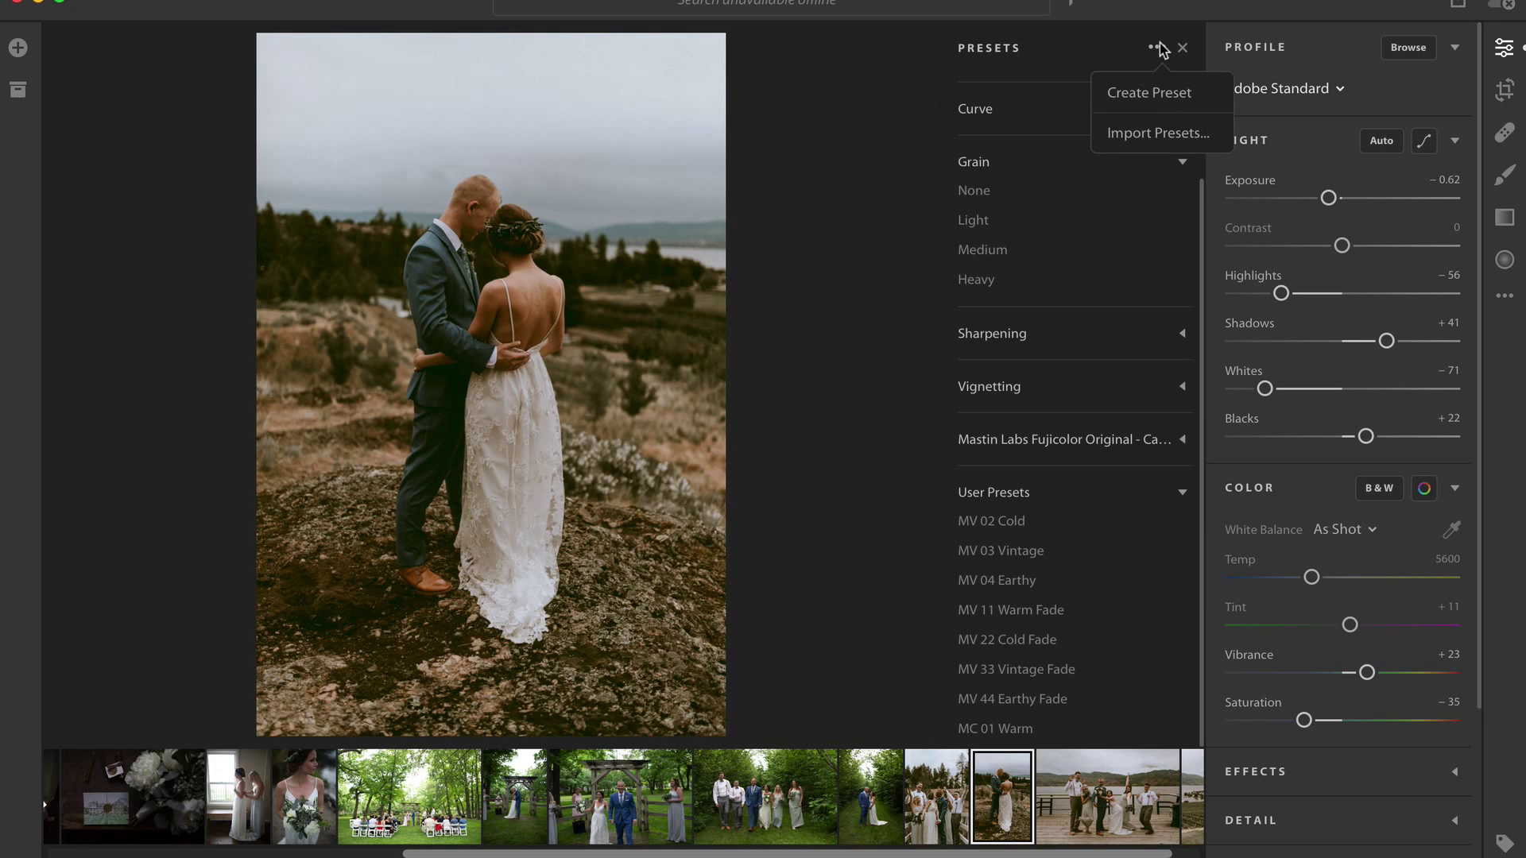
left_click(1153, 133)
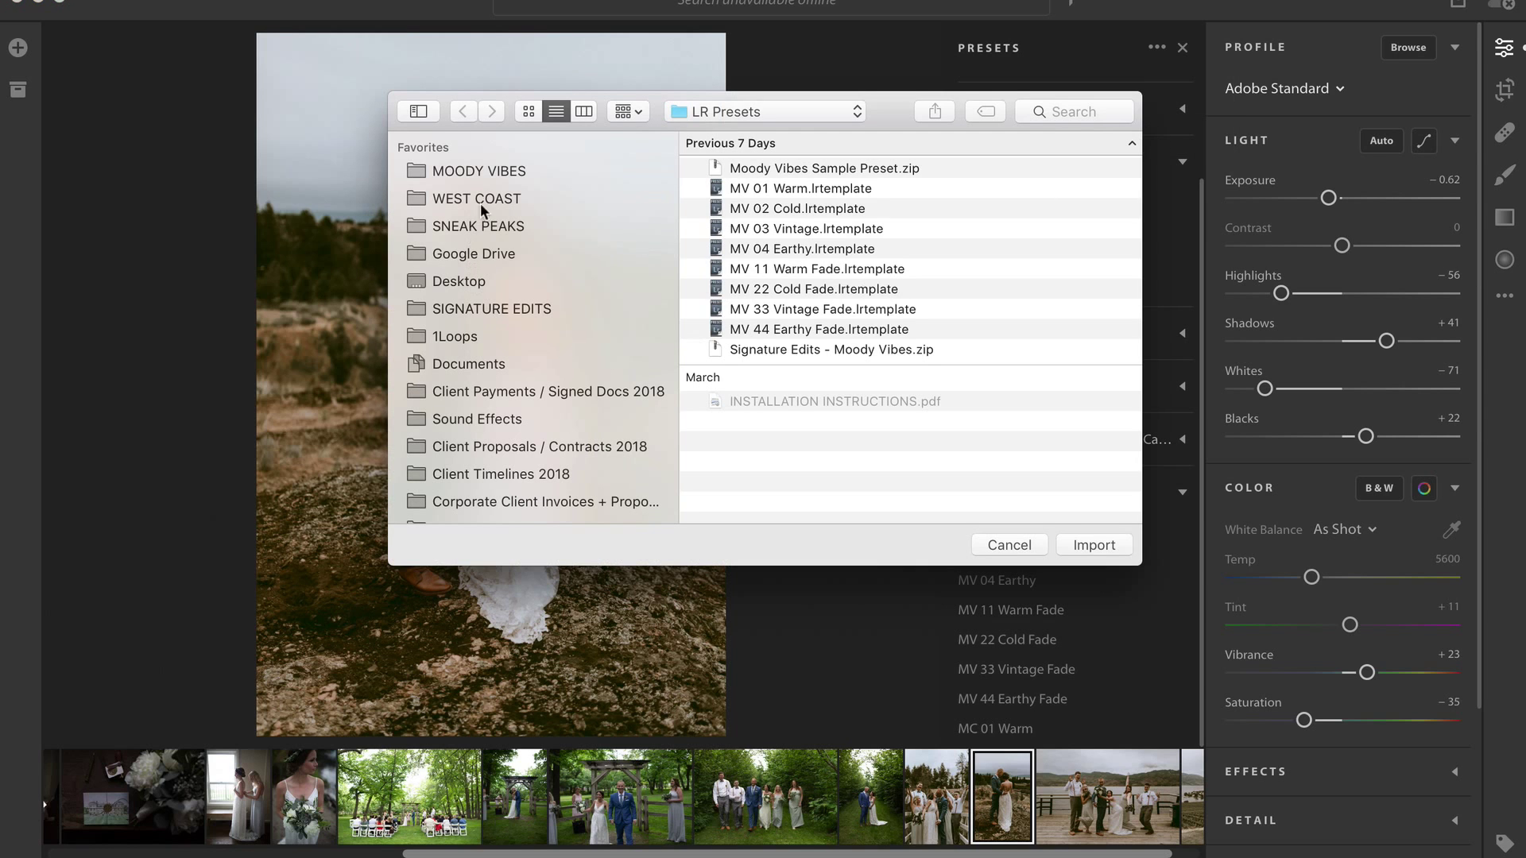
left_click(762, 188)
left_click(812, 326, "shift")
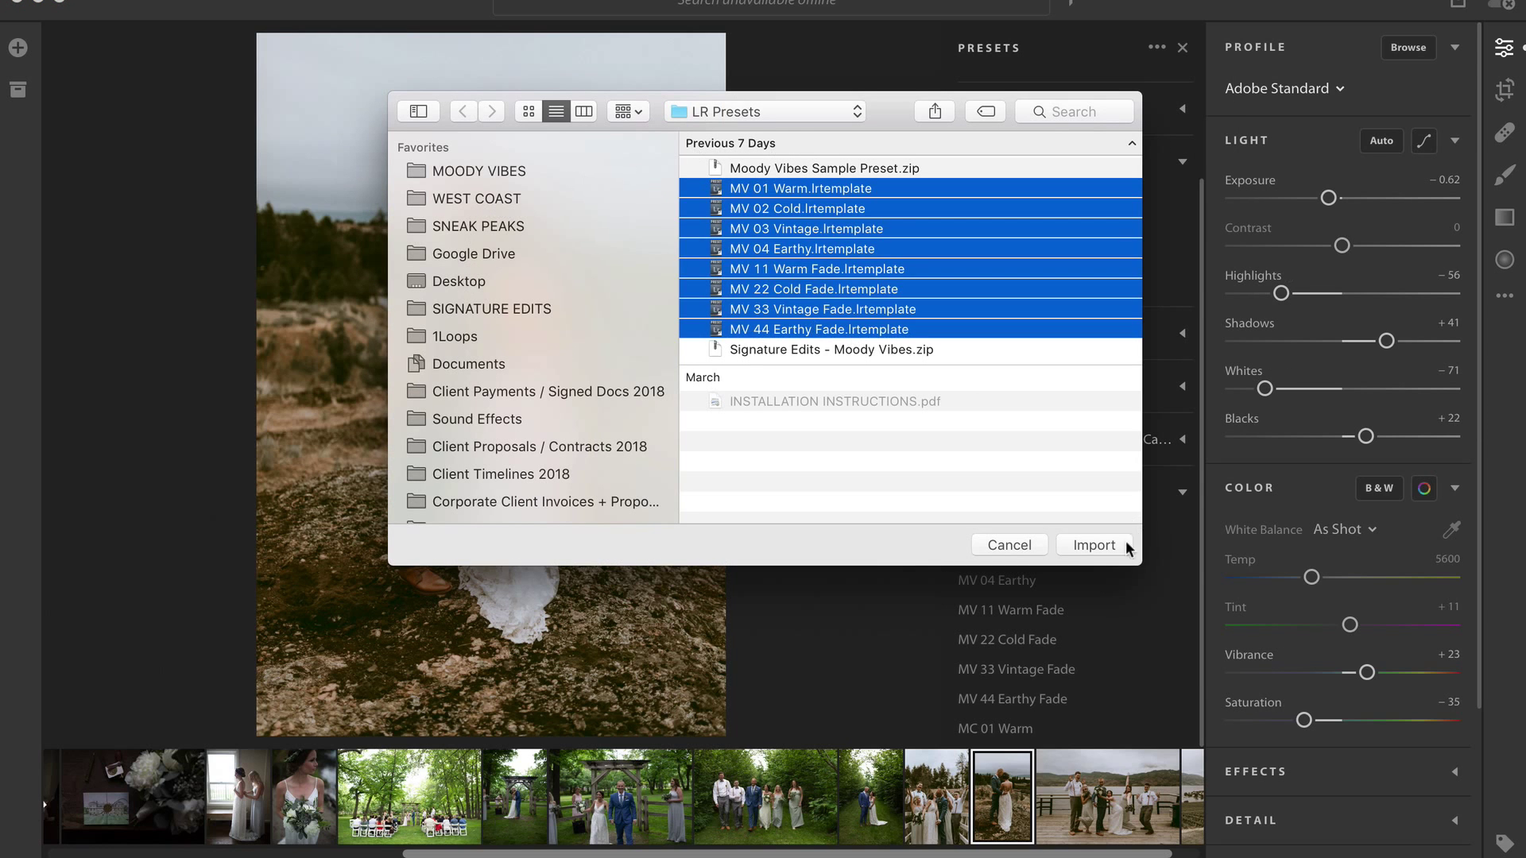
left_click(1010, 545)
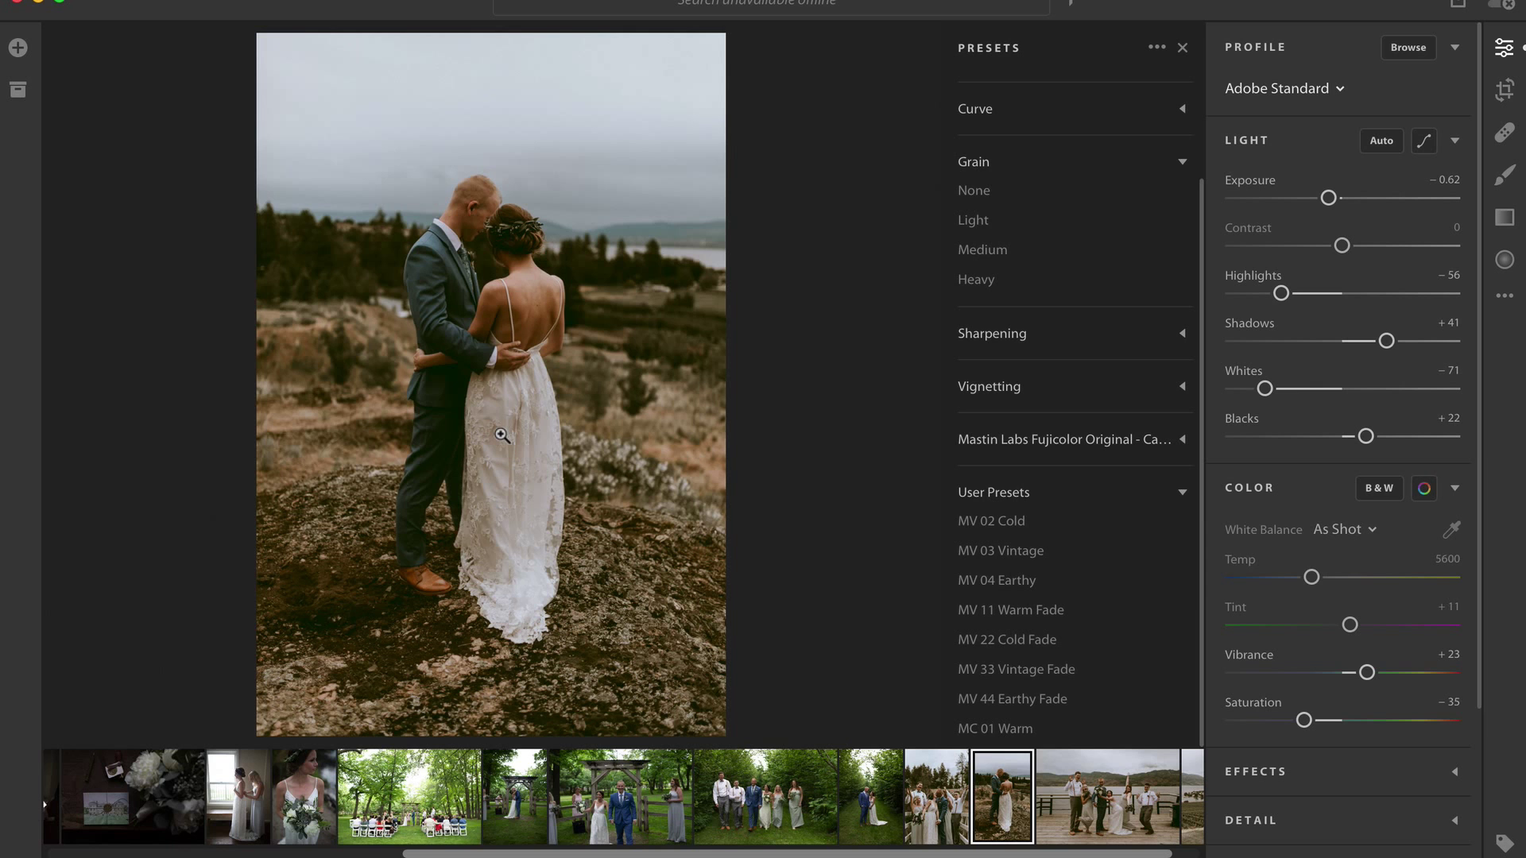
Step: Switch to the desktop space running Lightroom Classic CC's Develop module
key("ctrl+Left")
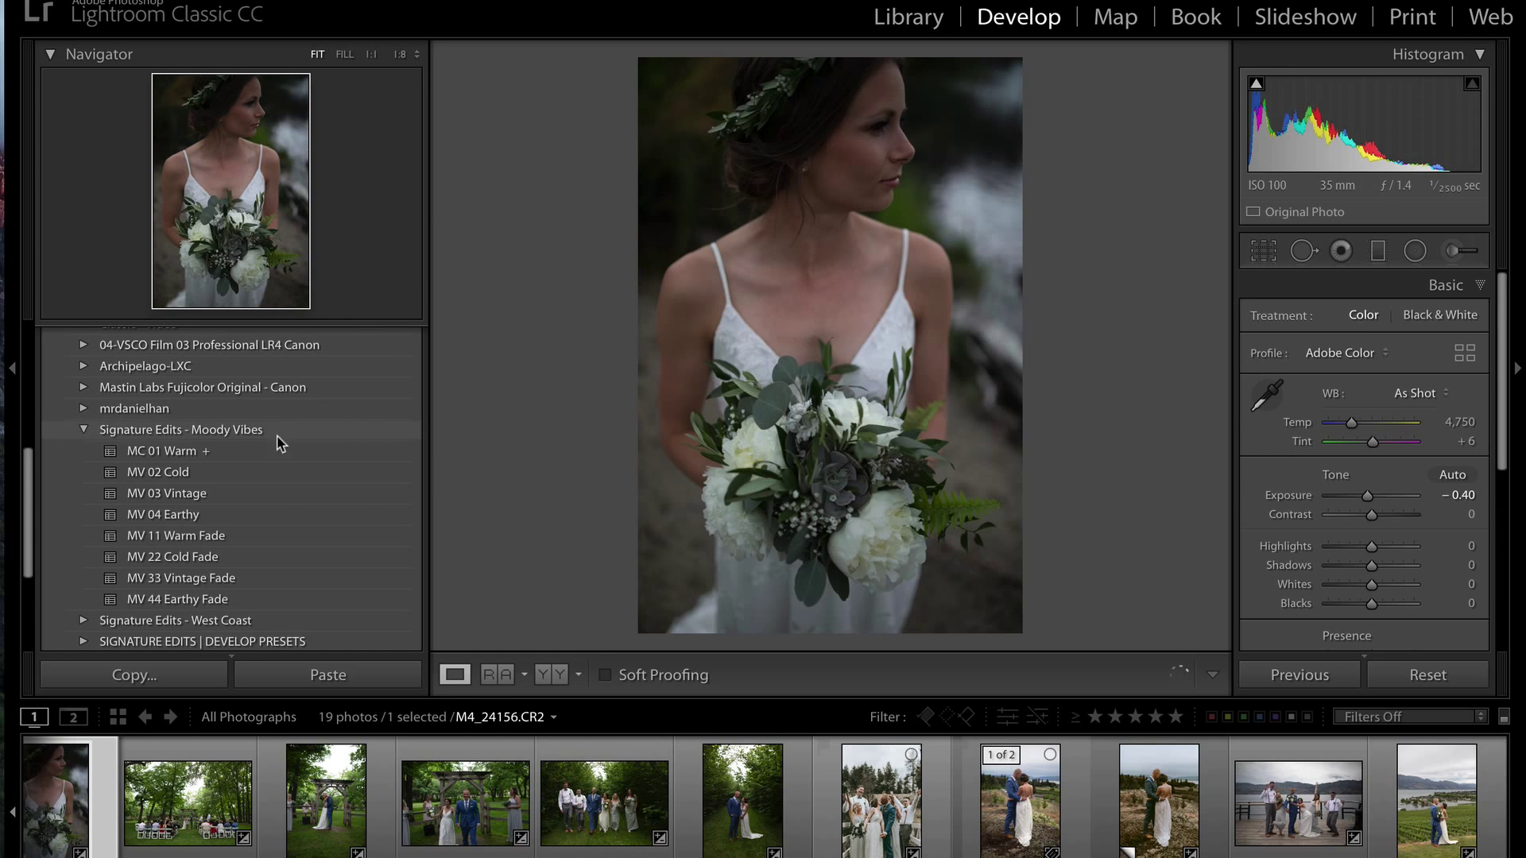
Step: Apply the MV 04 Earthy preset to the bride portrait
mouse_move(228, 453)
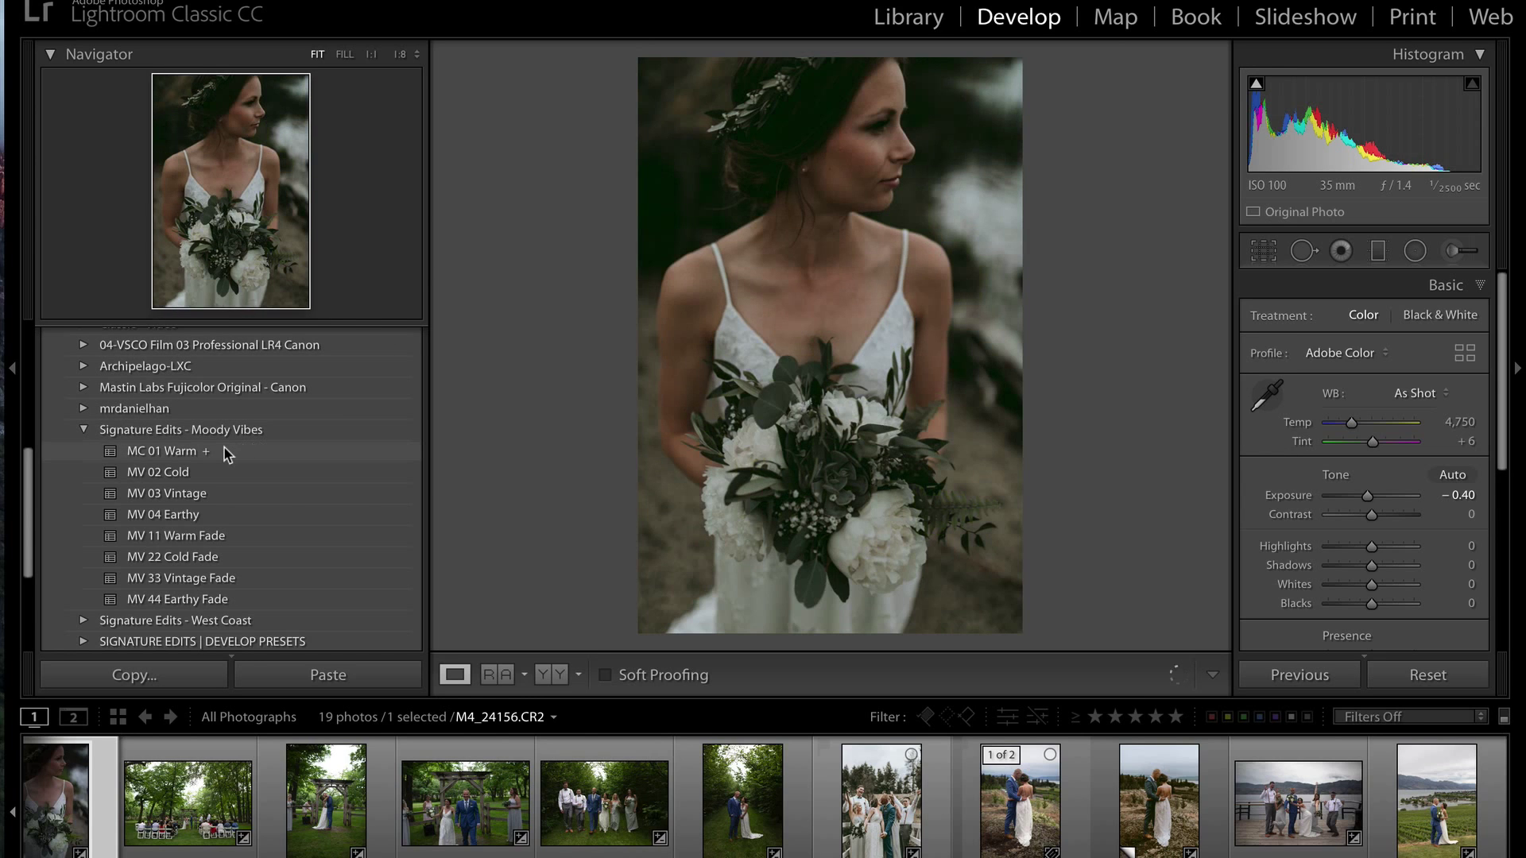
left_click(205, 514)
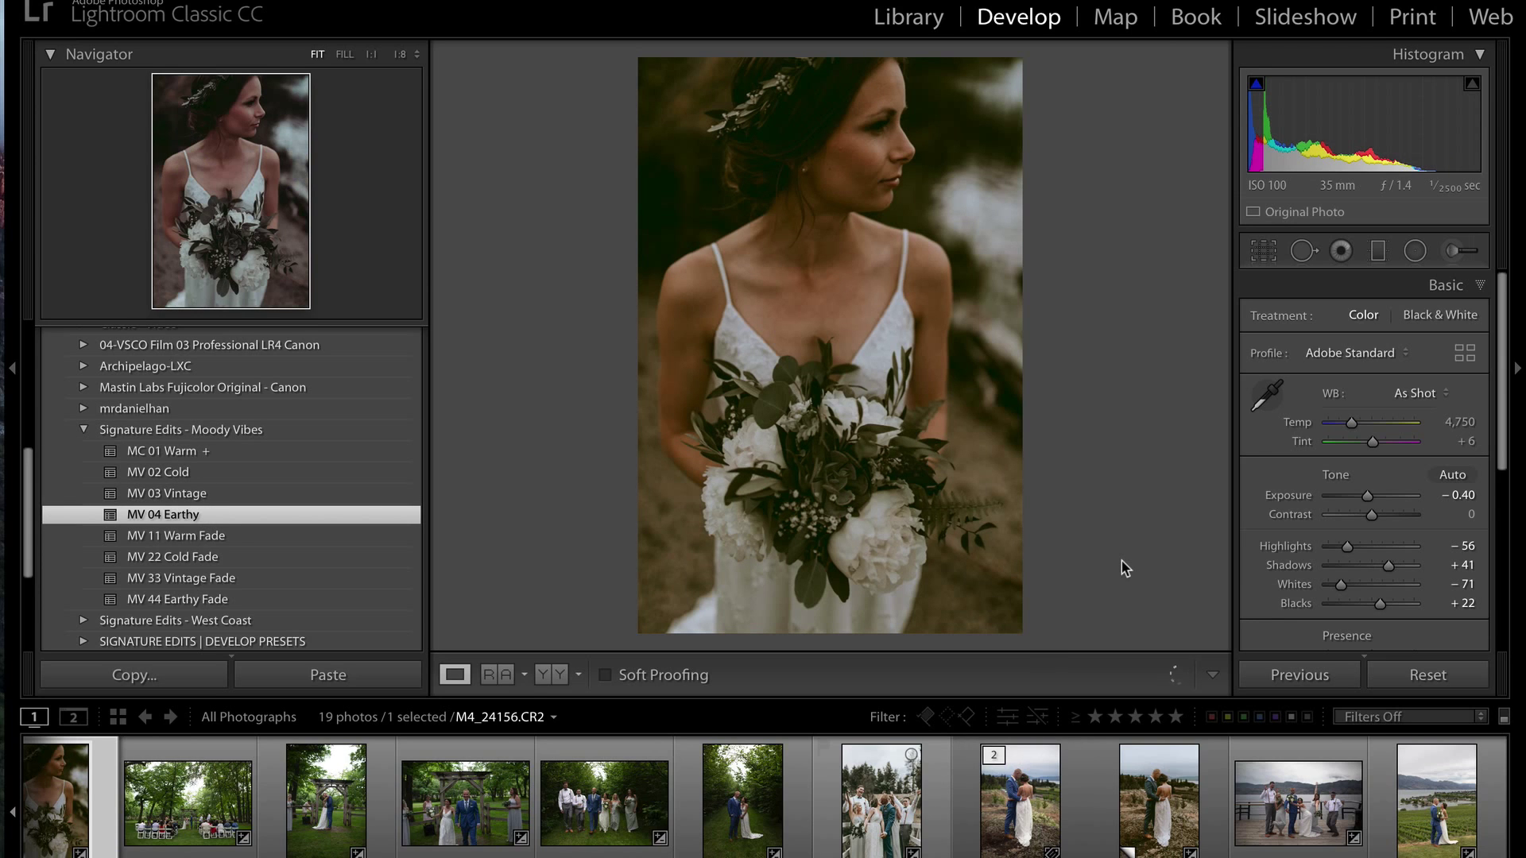
scroll(1363, 519, "down", 3)
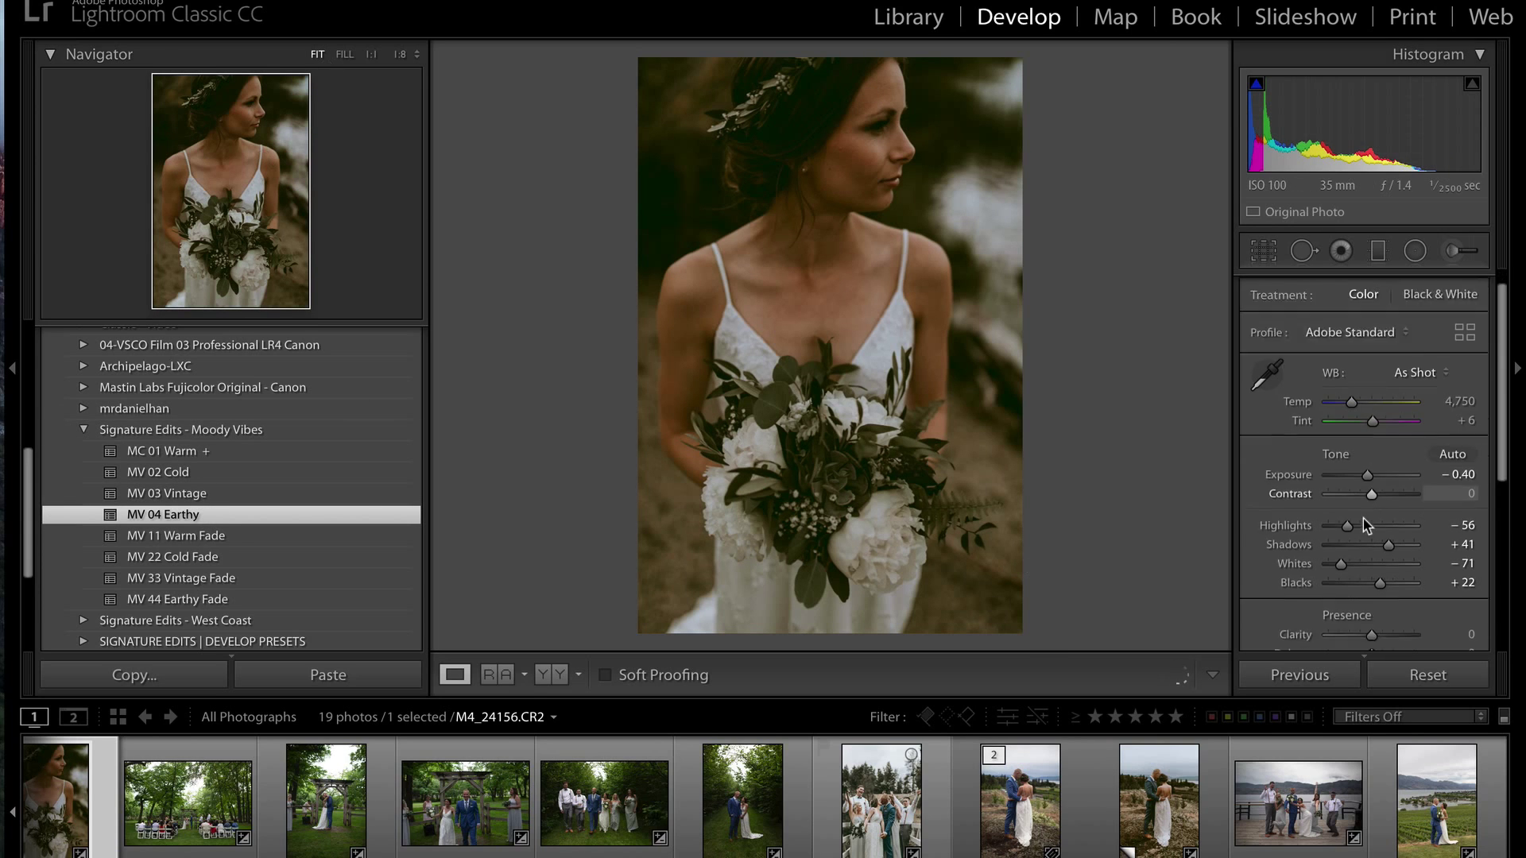
scroll(1298, 466, "down", 4)
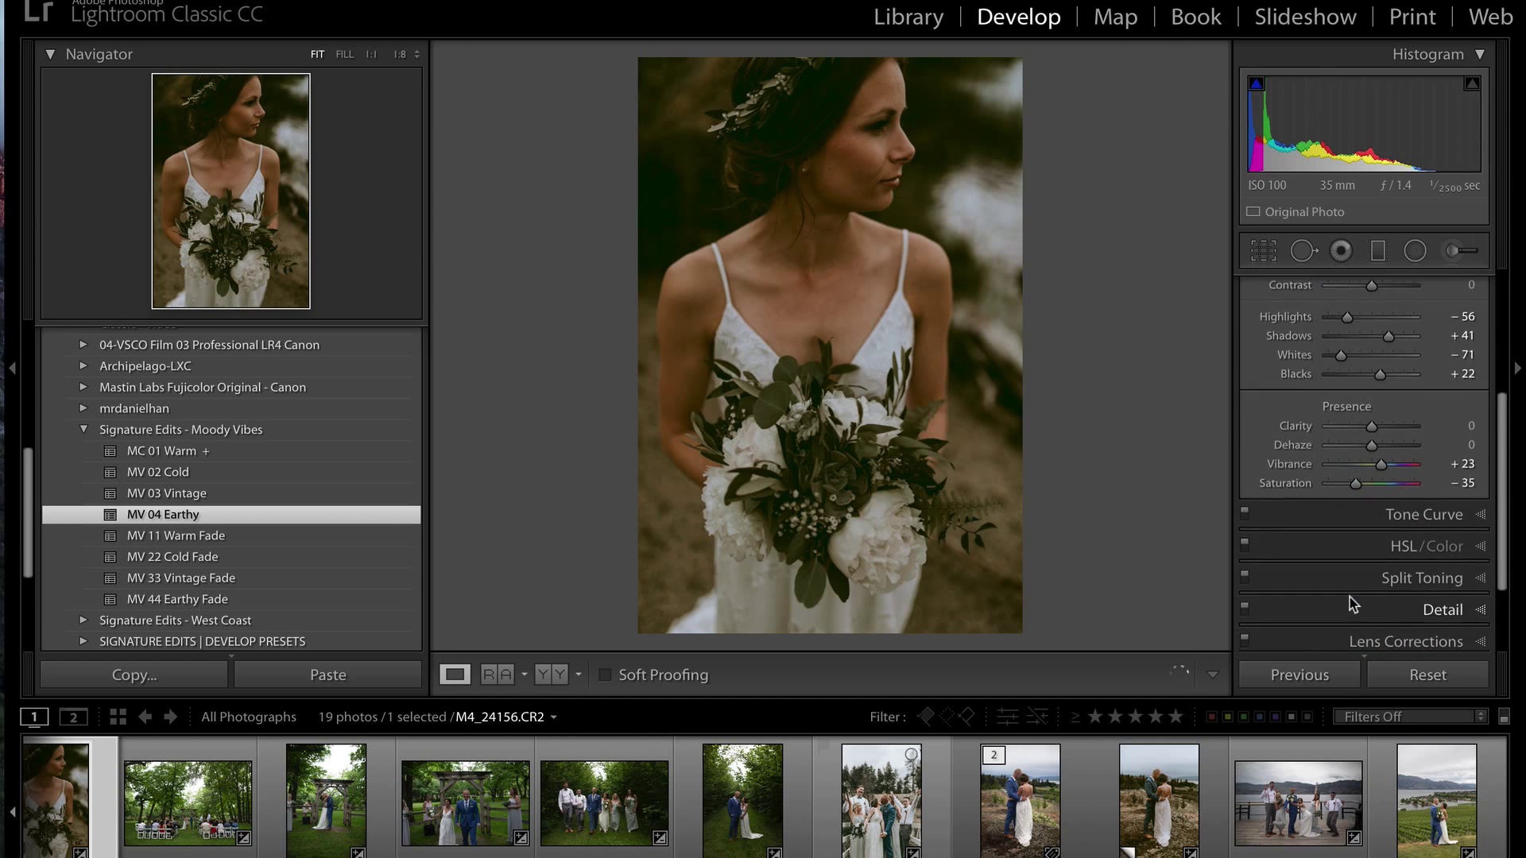
scroll(1350, 477, "up", 6)
Step: Export the portrait as a DNG into the MOODY VIBES folder
left_click(163, 0)
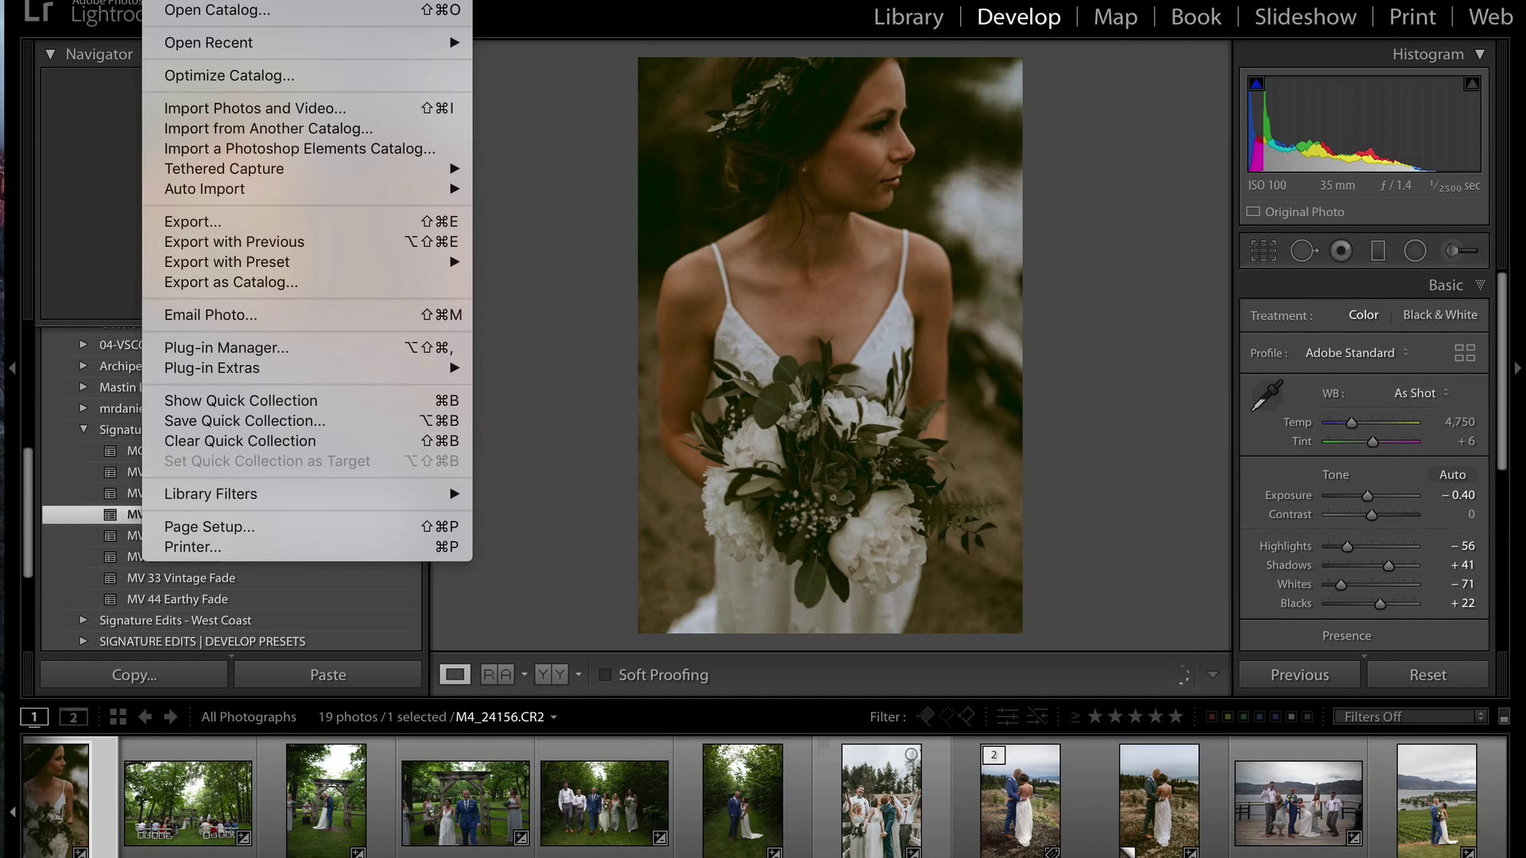
mouse_move(253, 276)
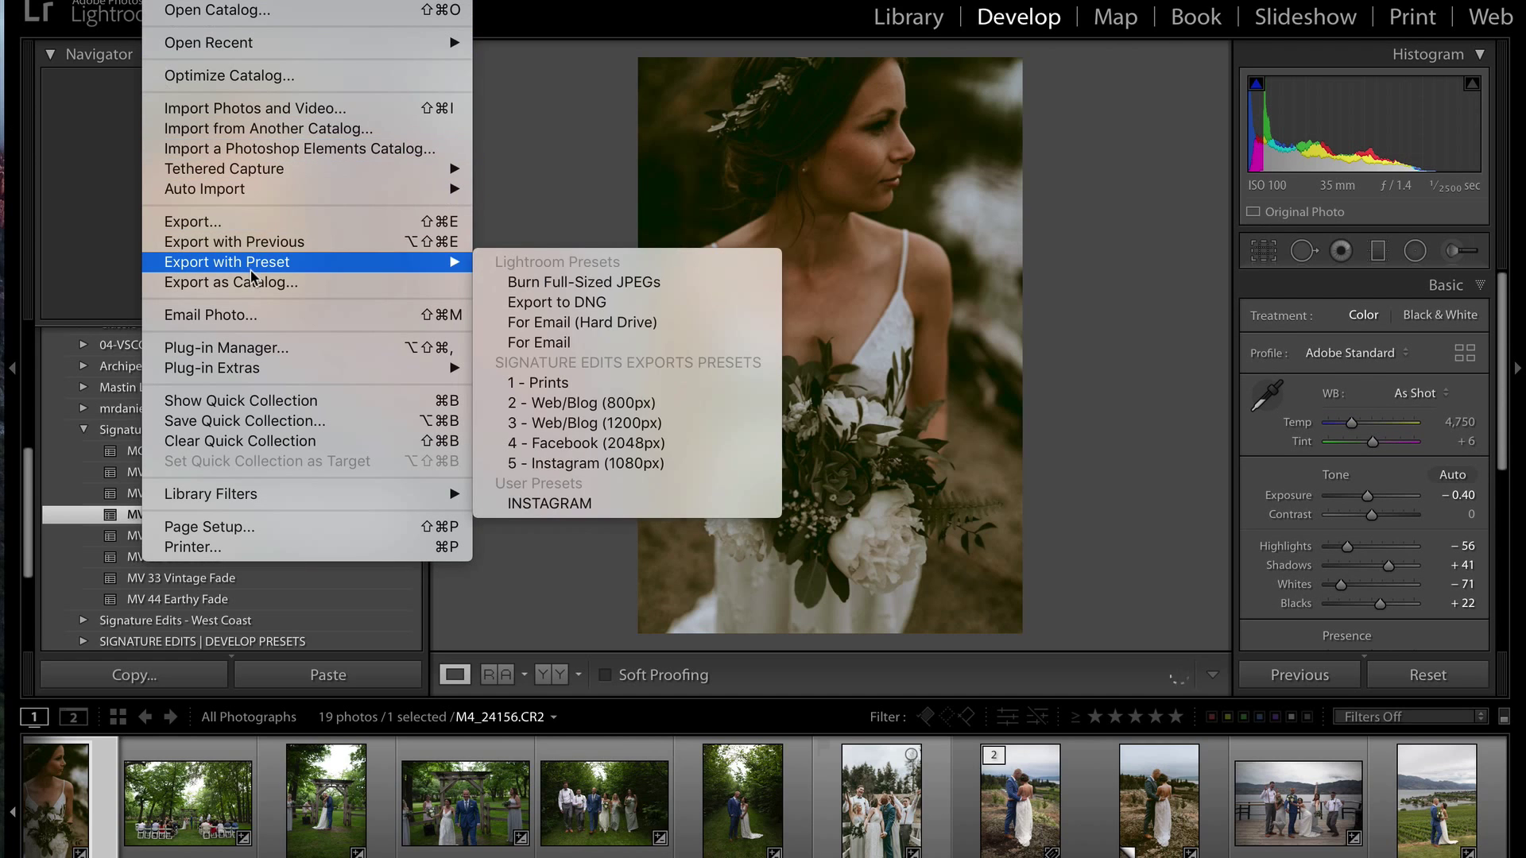
left_click(595, 311)
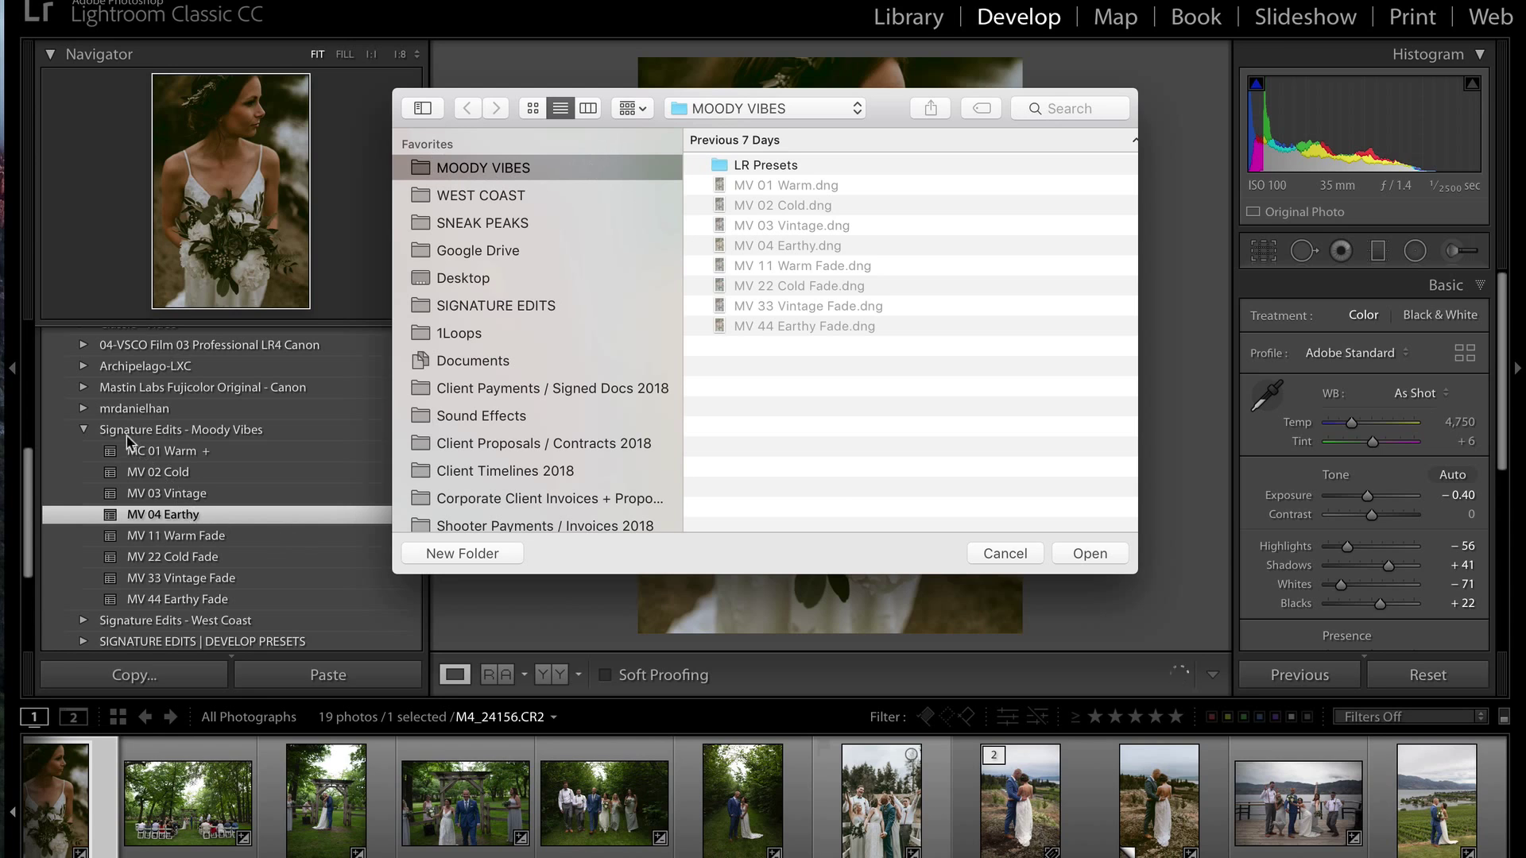
left_click(1089, 553)
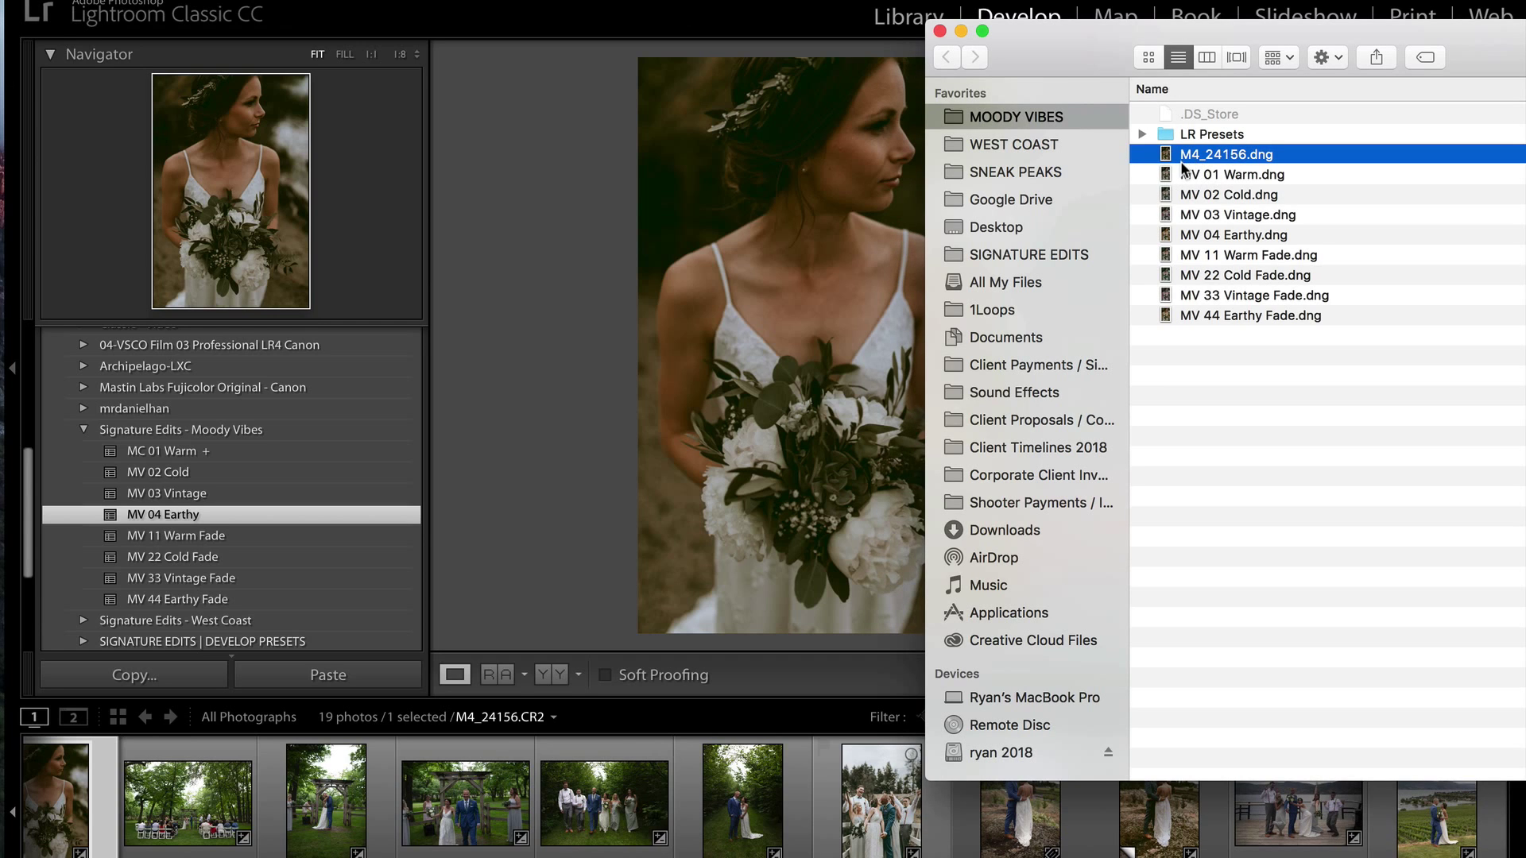
Step: Rename M4_24156.dng to 'MV 04 Earthy' and select the MV DNGs from MV 01 Warm downward
left_click(1180, 161)
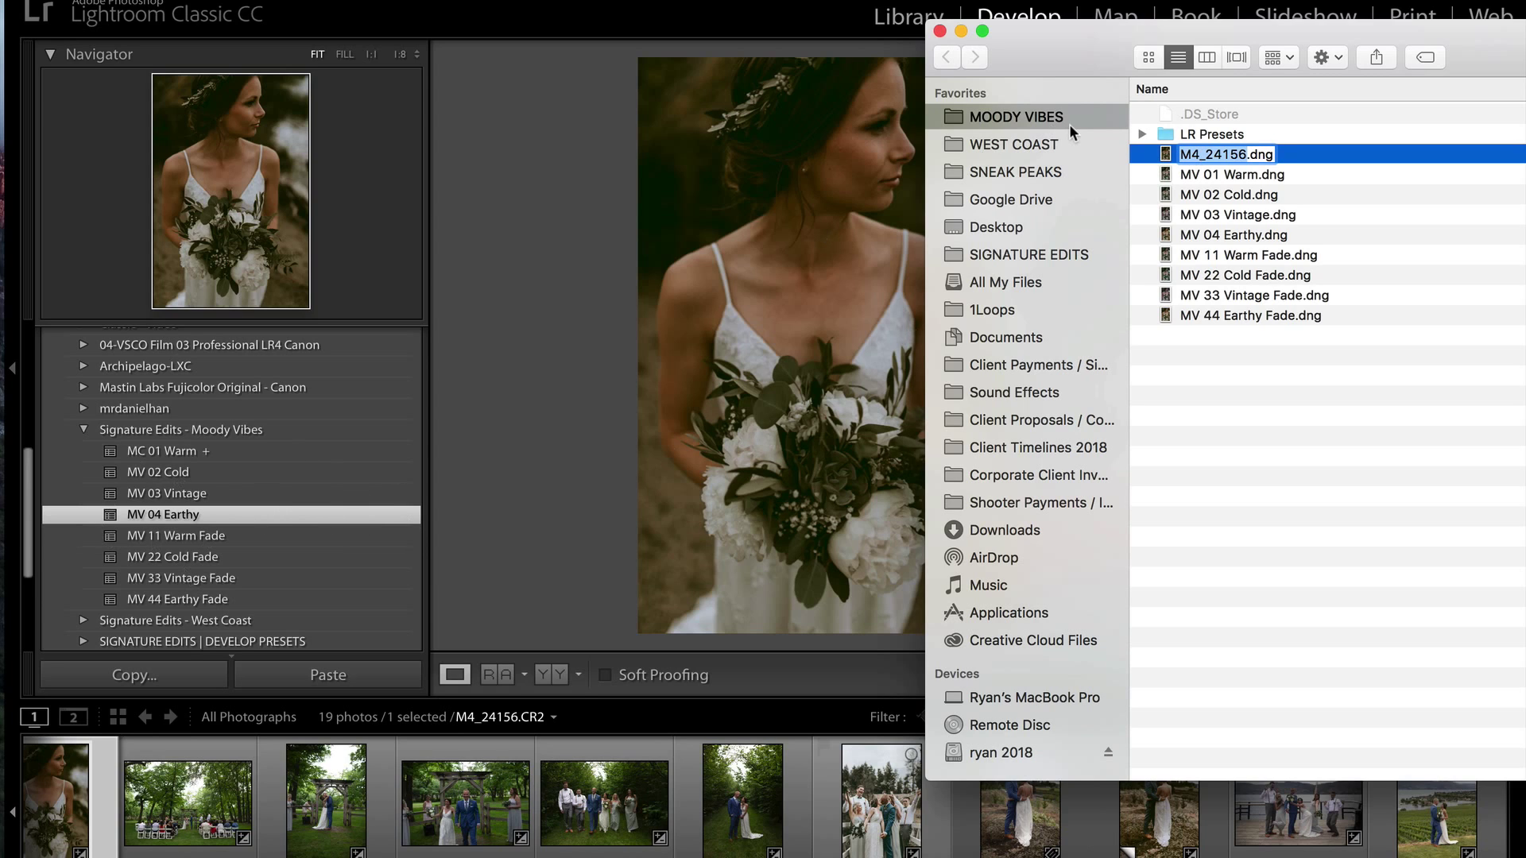
type("M")
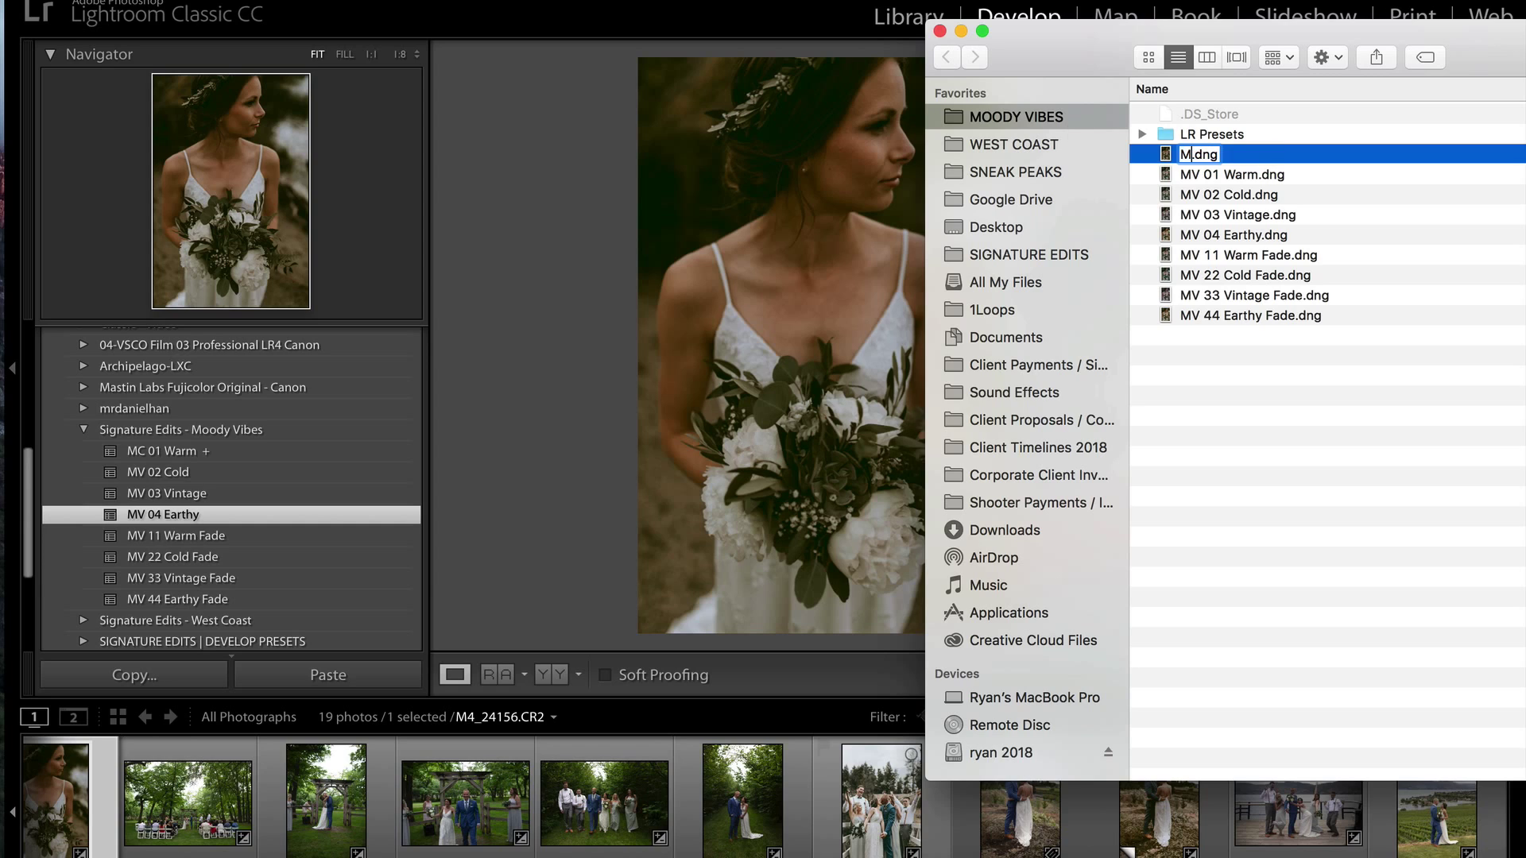
type("V 04 Earthy")
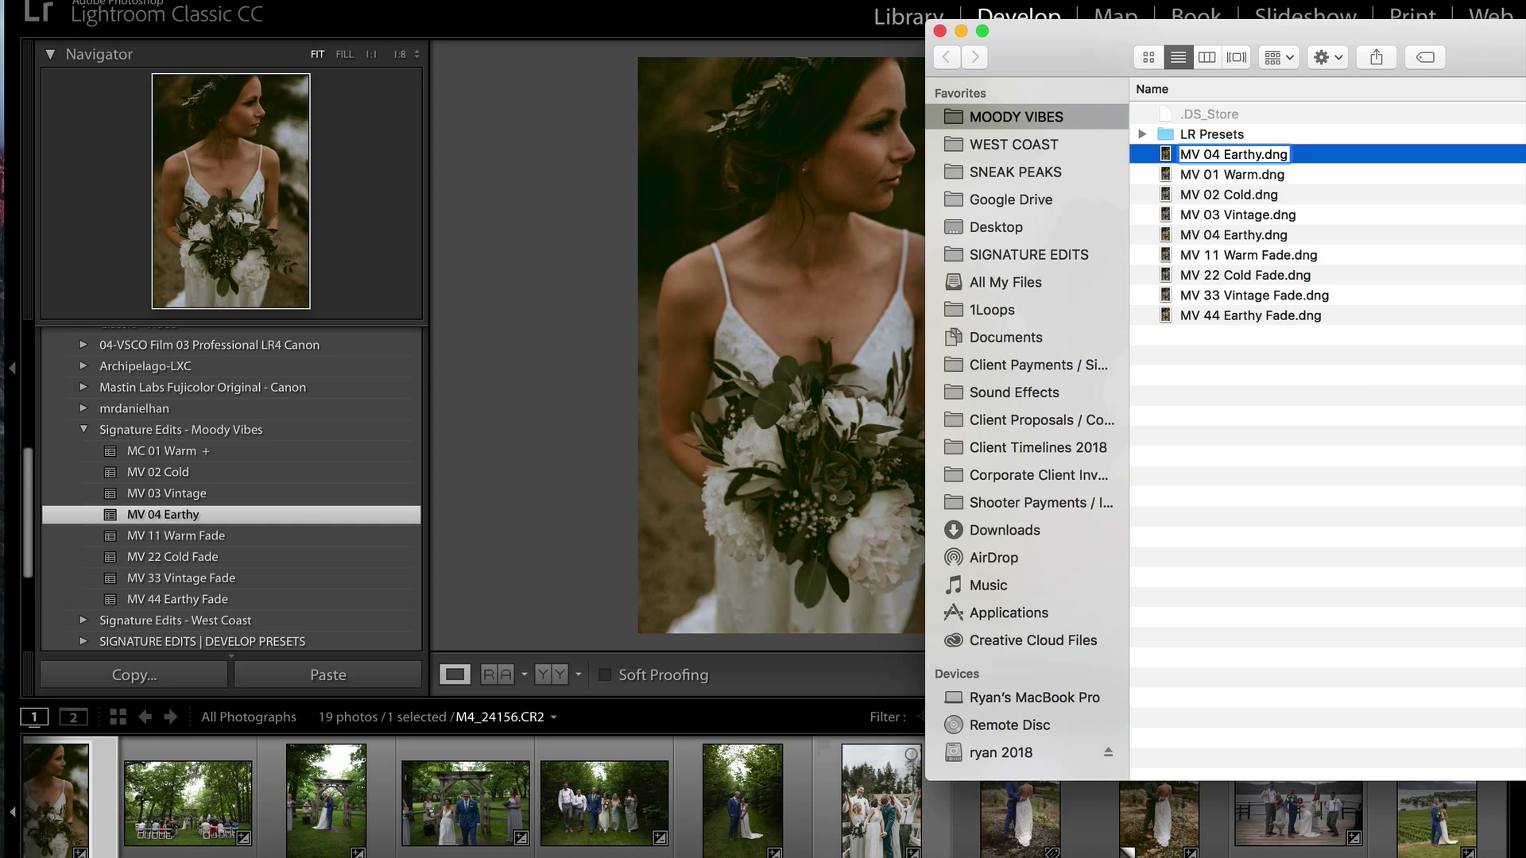
key("Return")
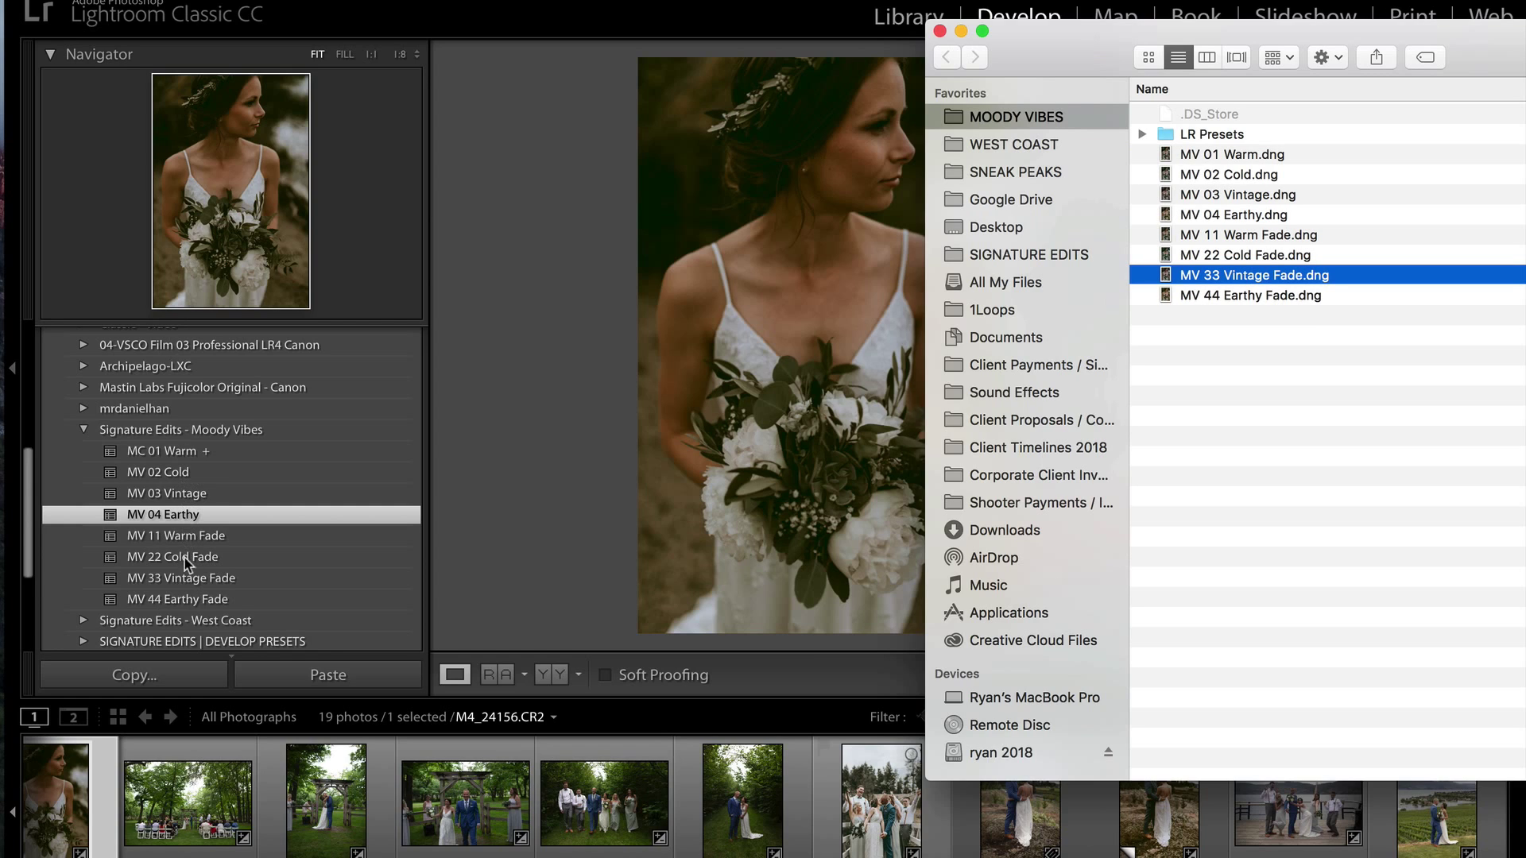
left_click(1245, 158)
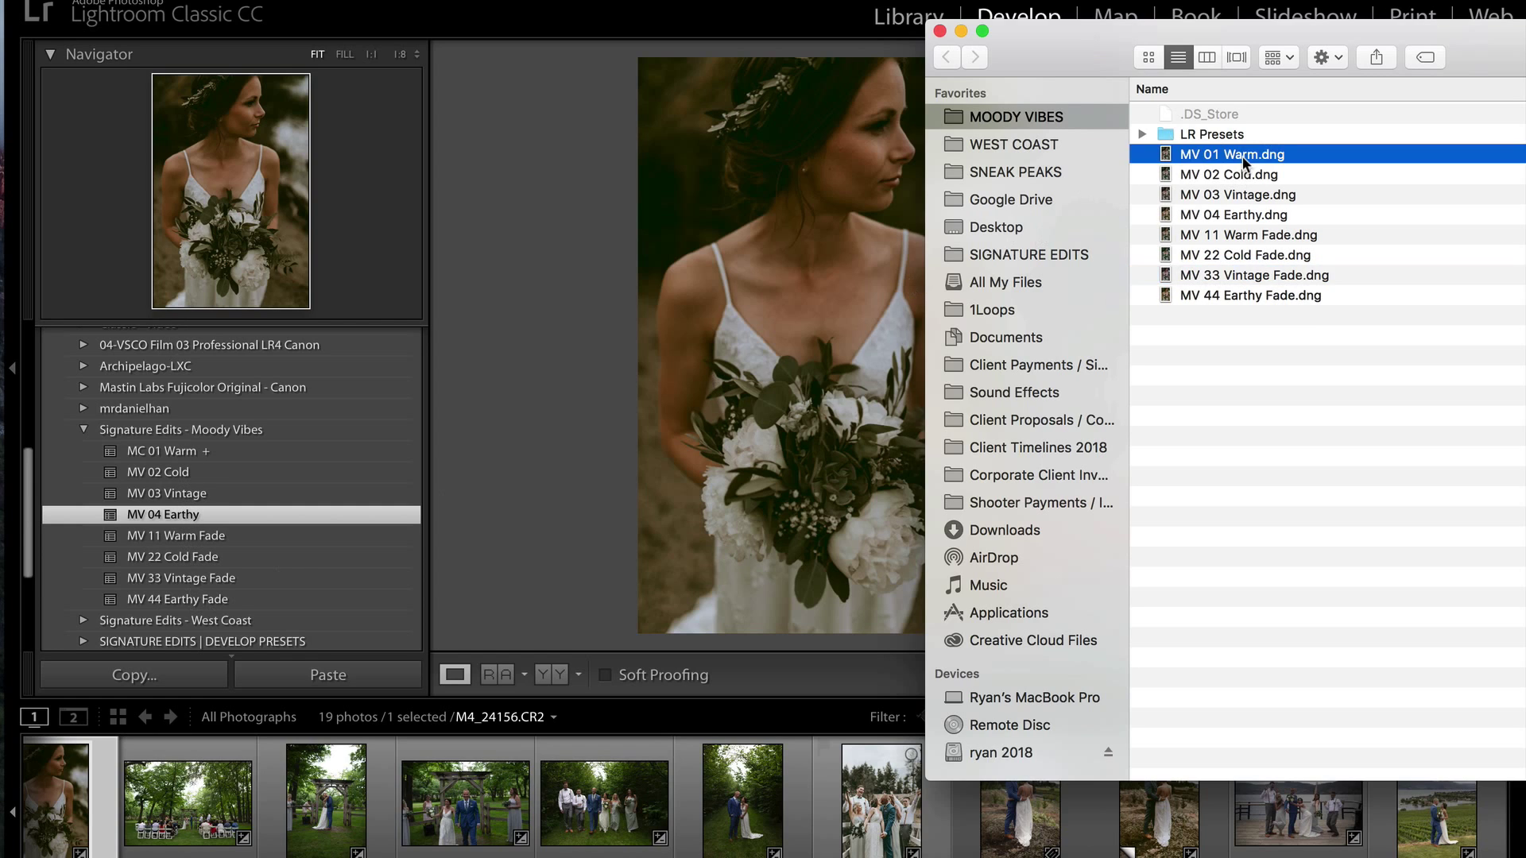
key("Down")
key("Down")
key("Down")
key("Down")
key("Down")
key("Down")
key("Down")
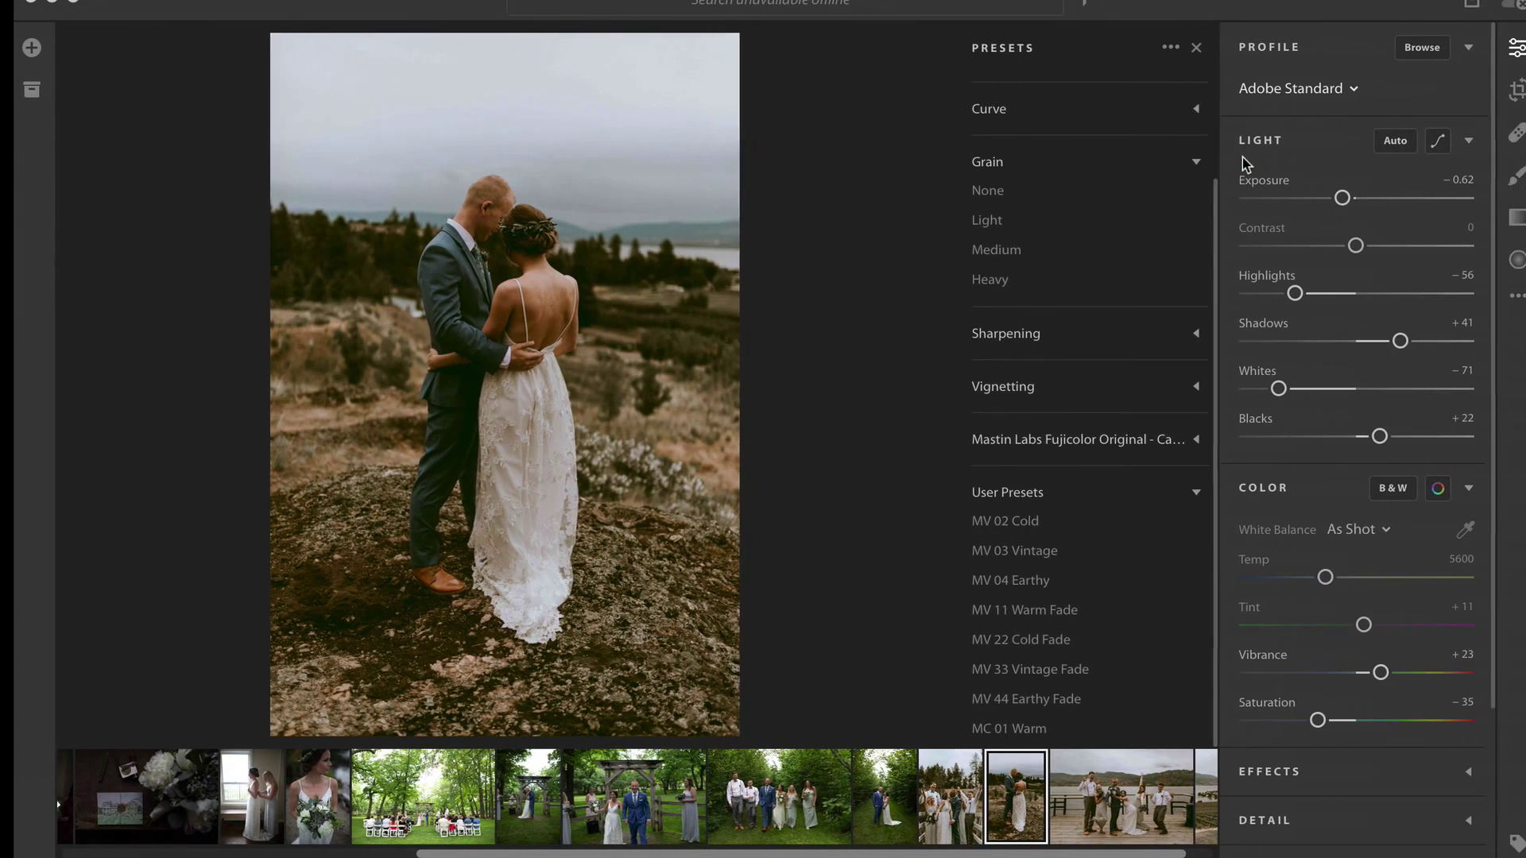
Step: Add the eight MV .dng files from the MOODY VIBES folder to the Lightroom CC library
key("g")
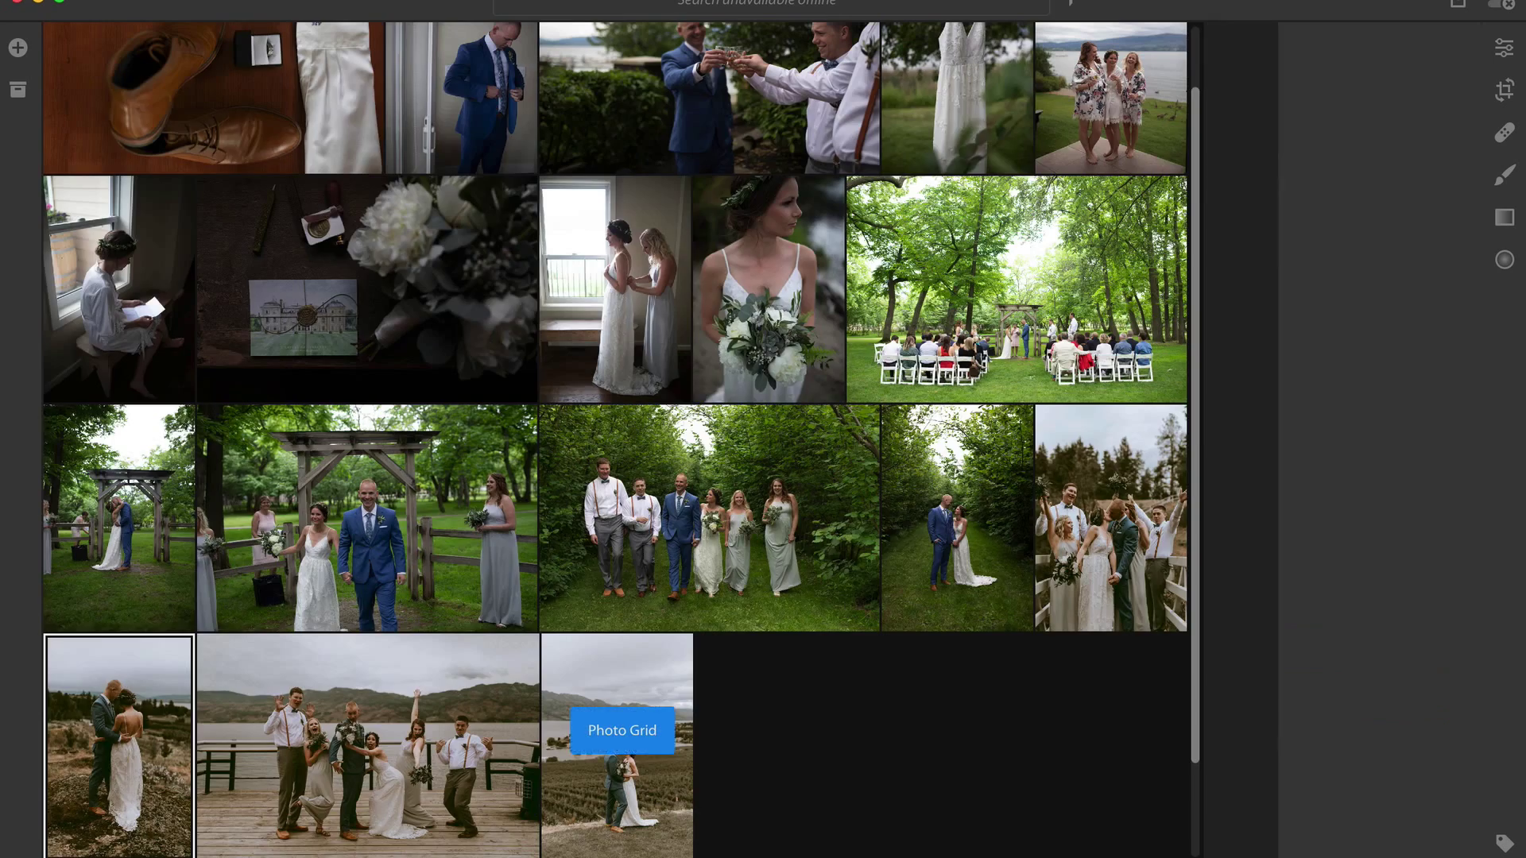
left_click(20, 48)
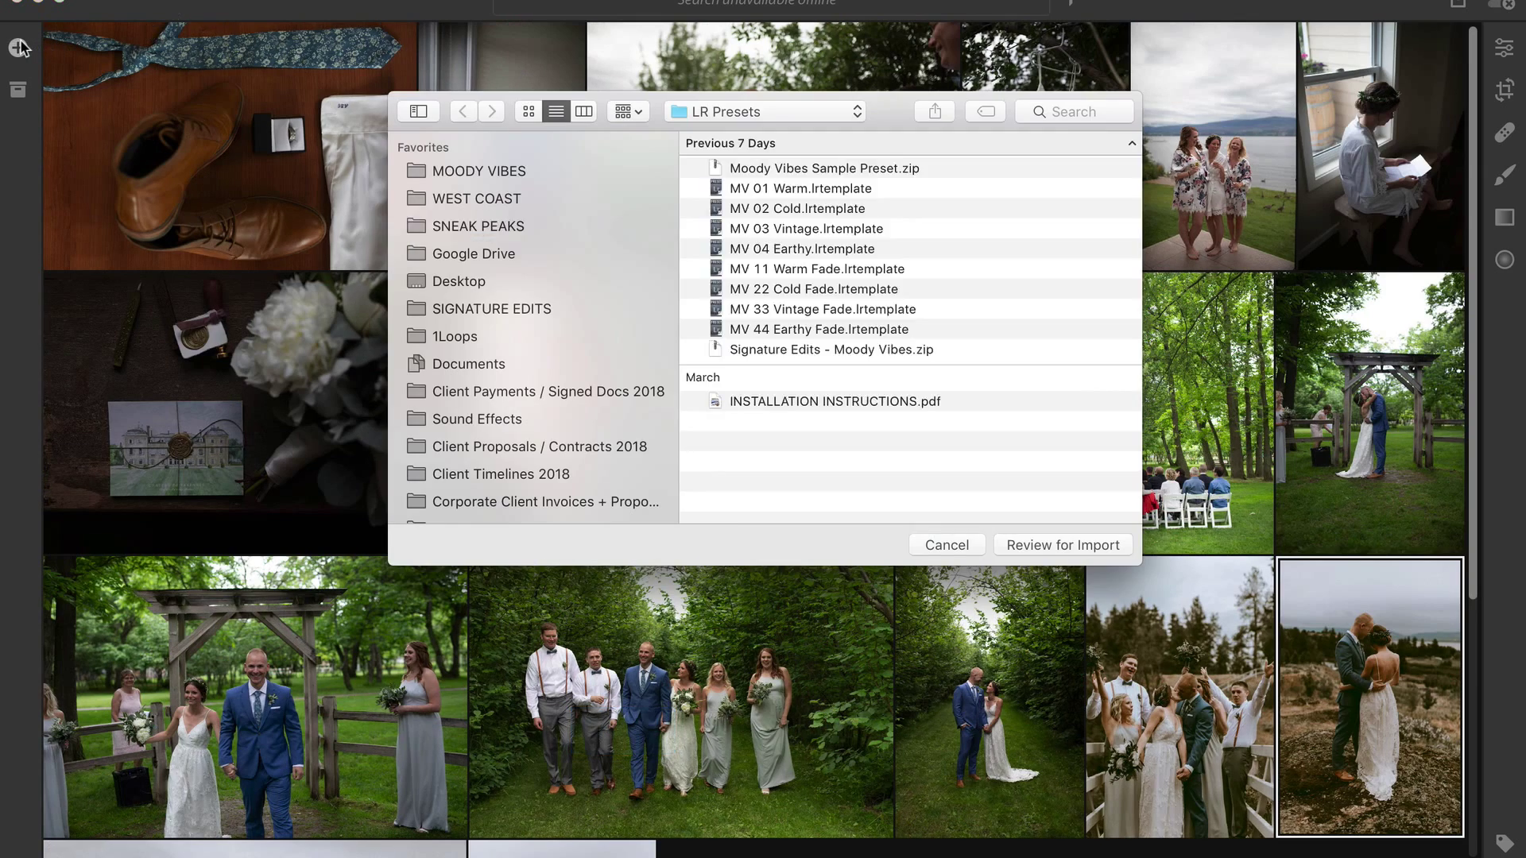
left_click(500, 171)
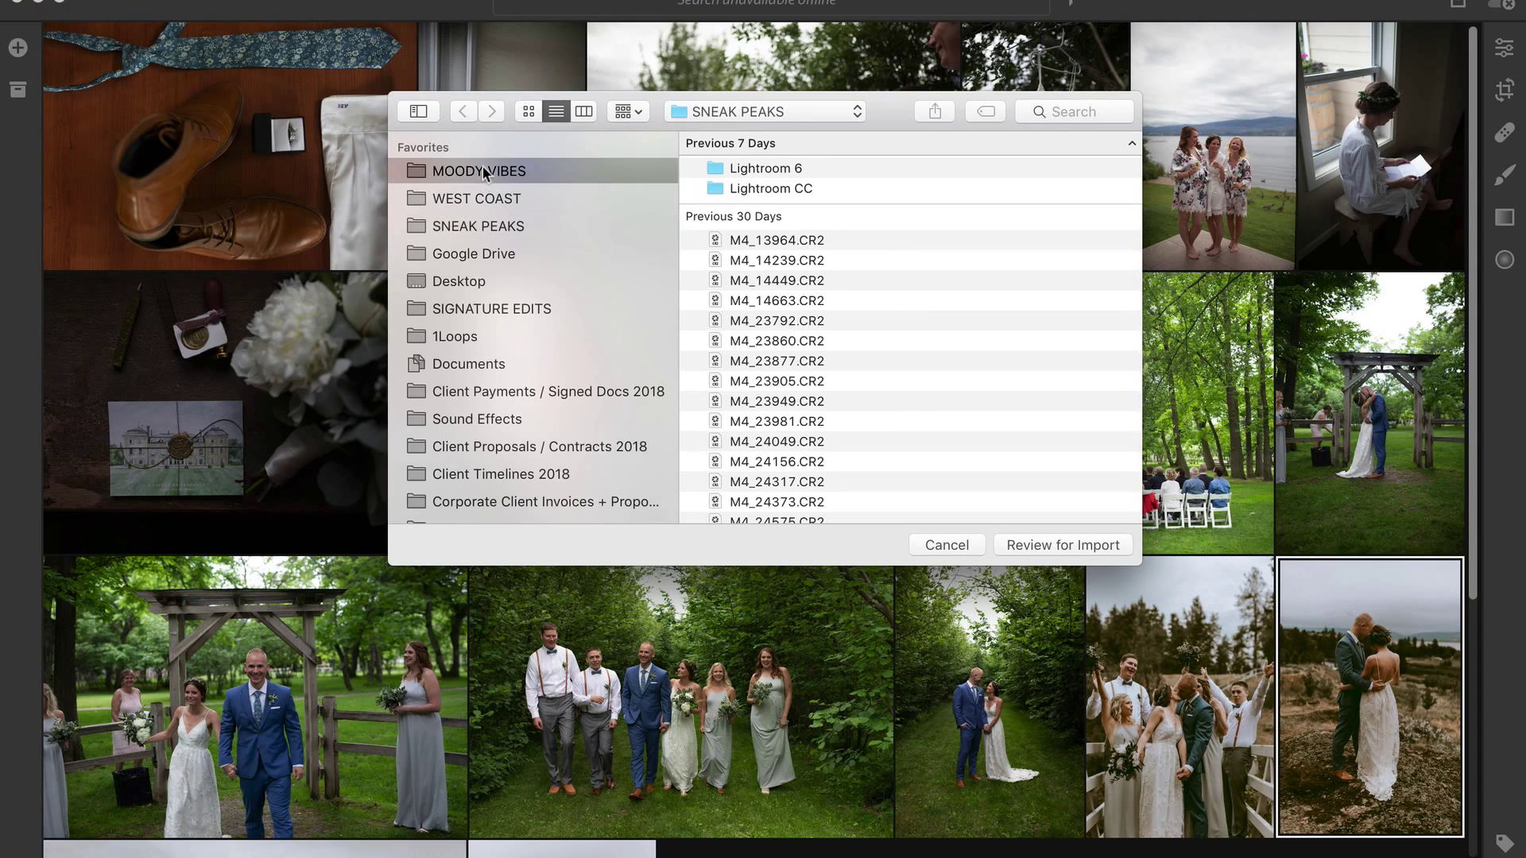
left_click(769, 181)
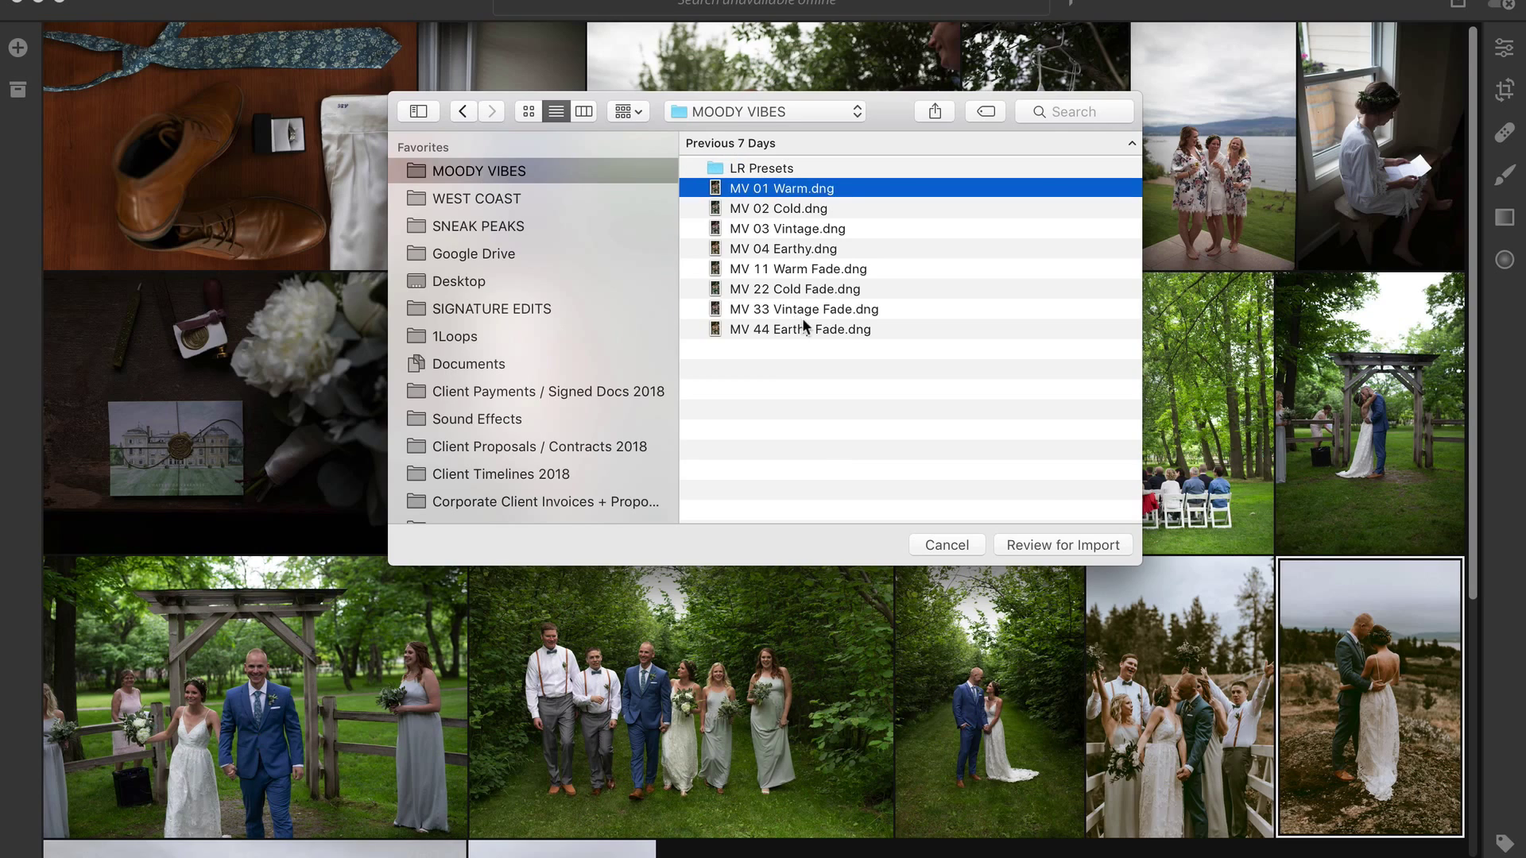
left_click(802, 325, "shift")
left_click(1088, 541)
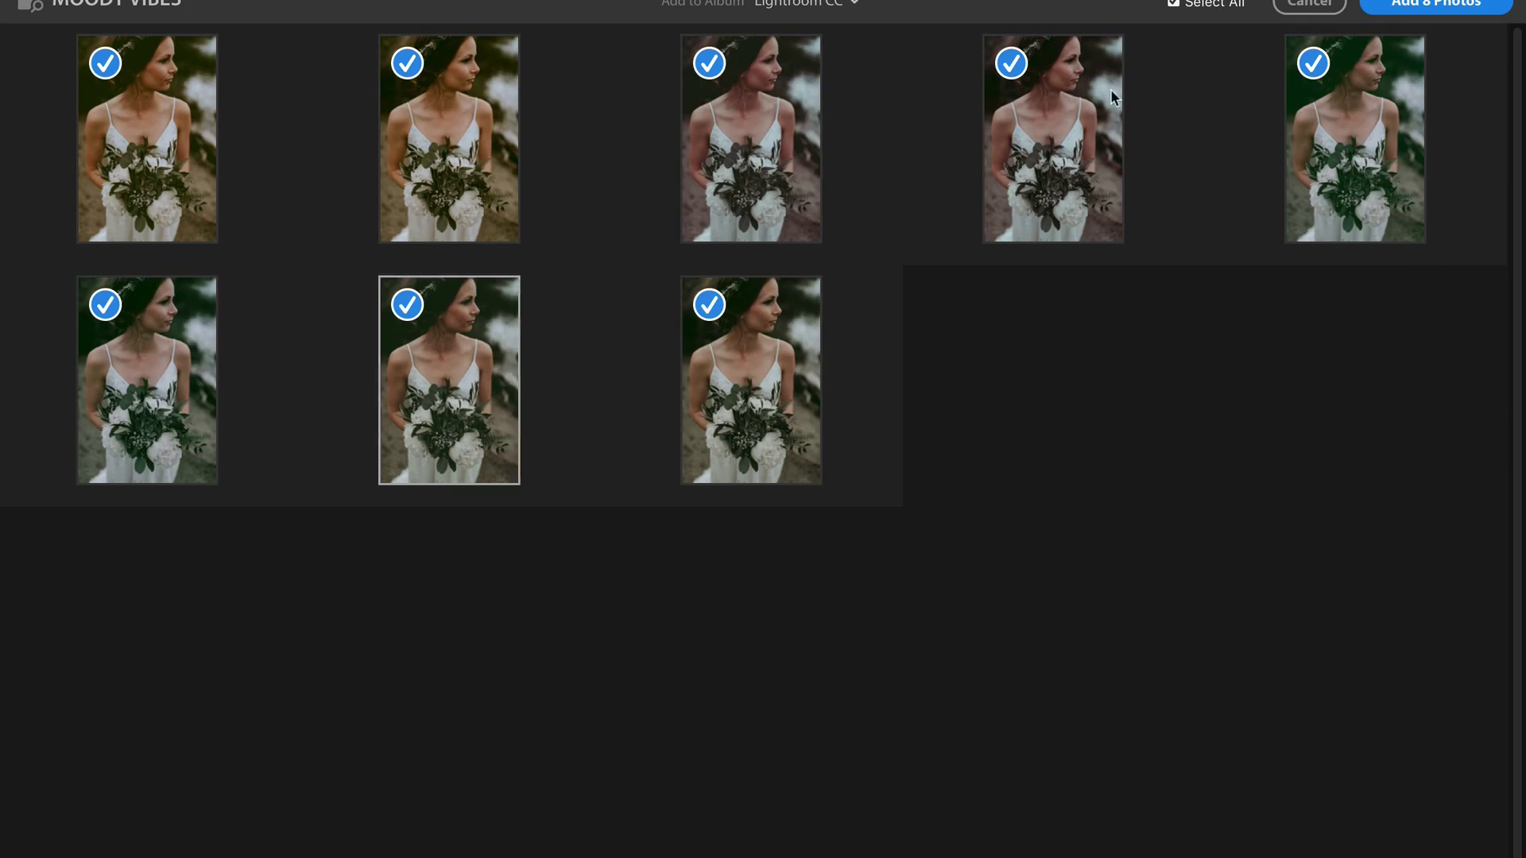
left_click(1436, 6)
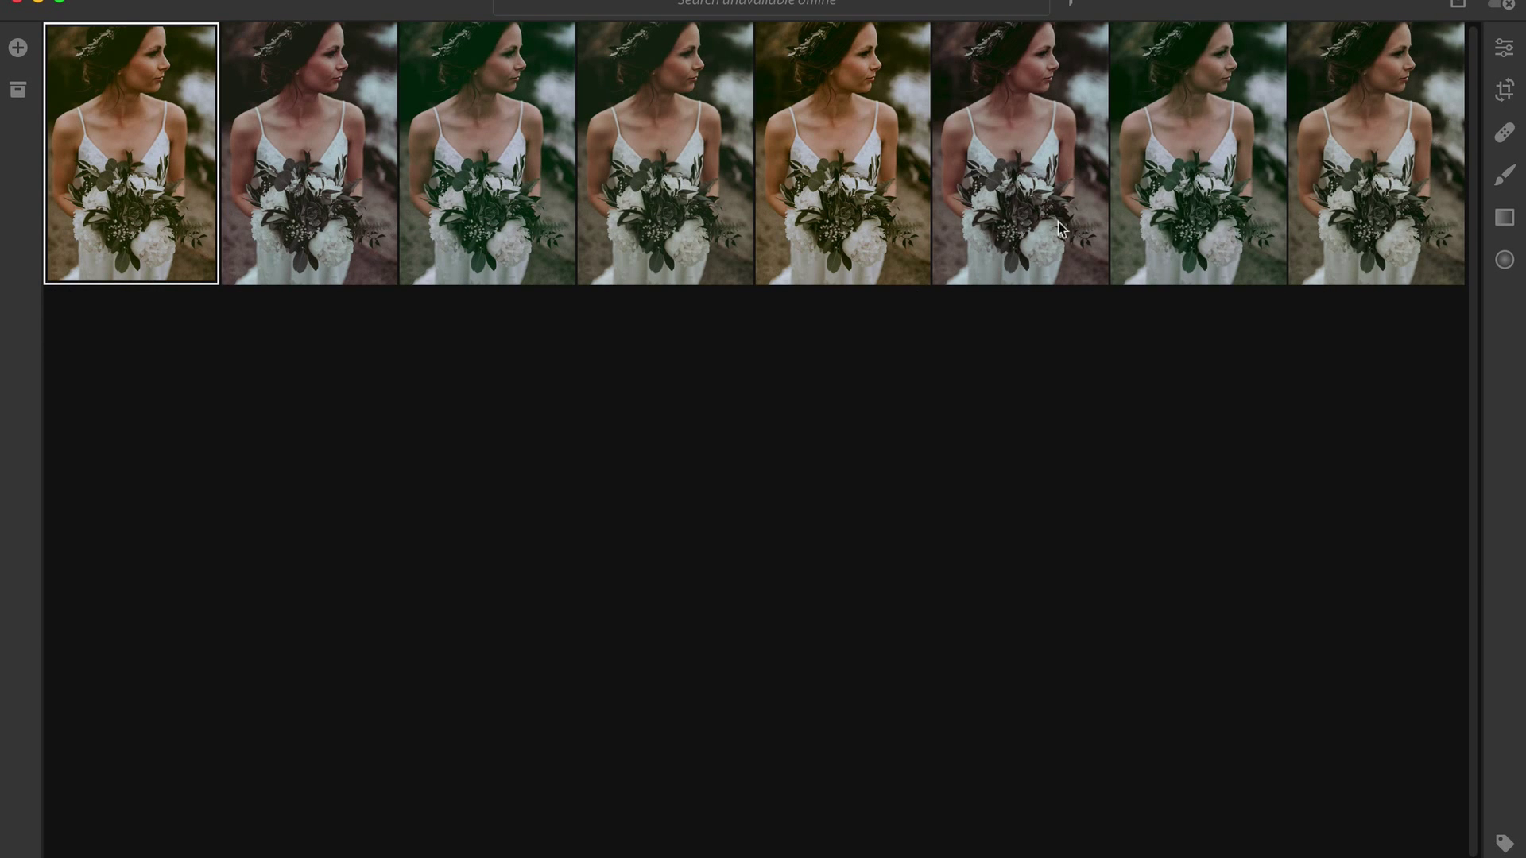
Step: Select all eight imported DNGs and put them in a new album, MOODY VIBES PRESETS
left_click(1431, 132, "shift")
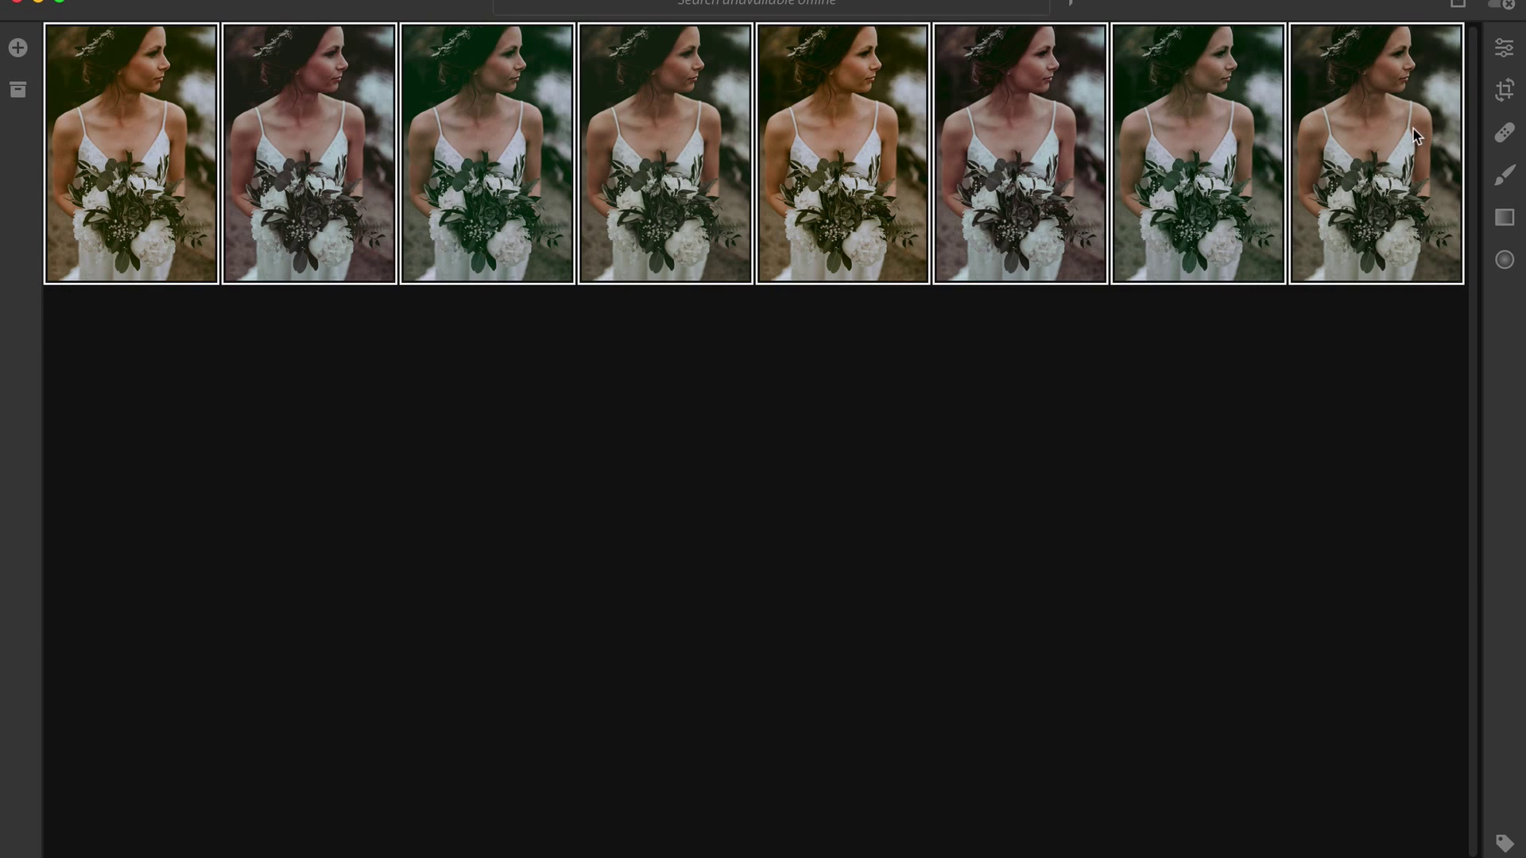
left_click(19, 99)
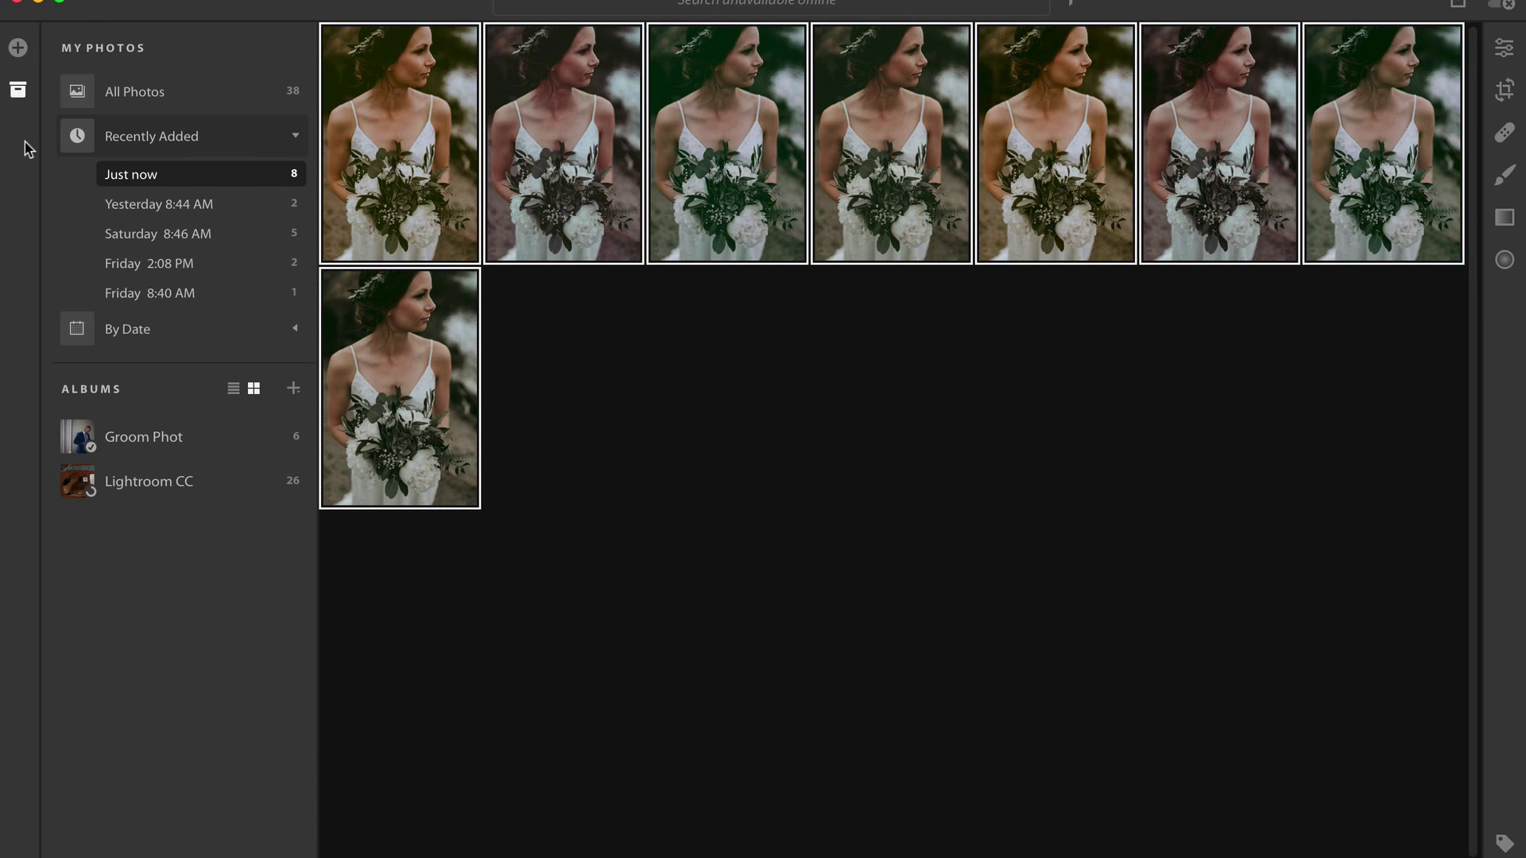
left_click(296, 392)
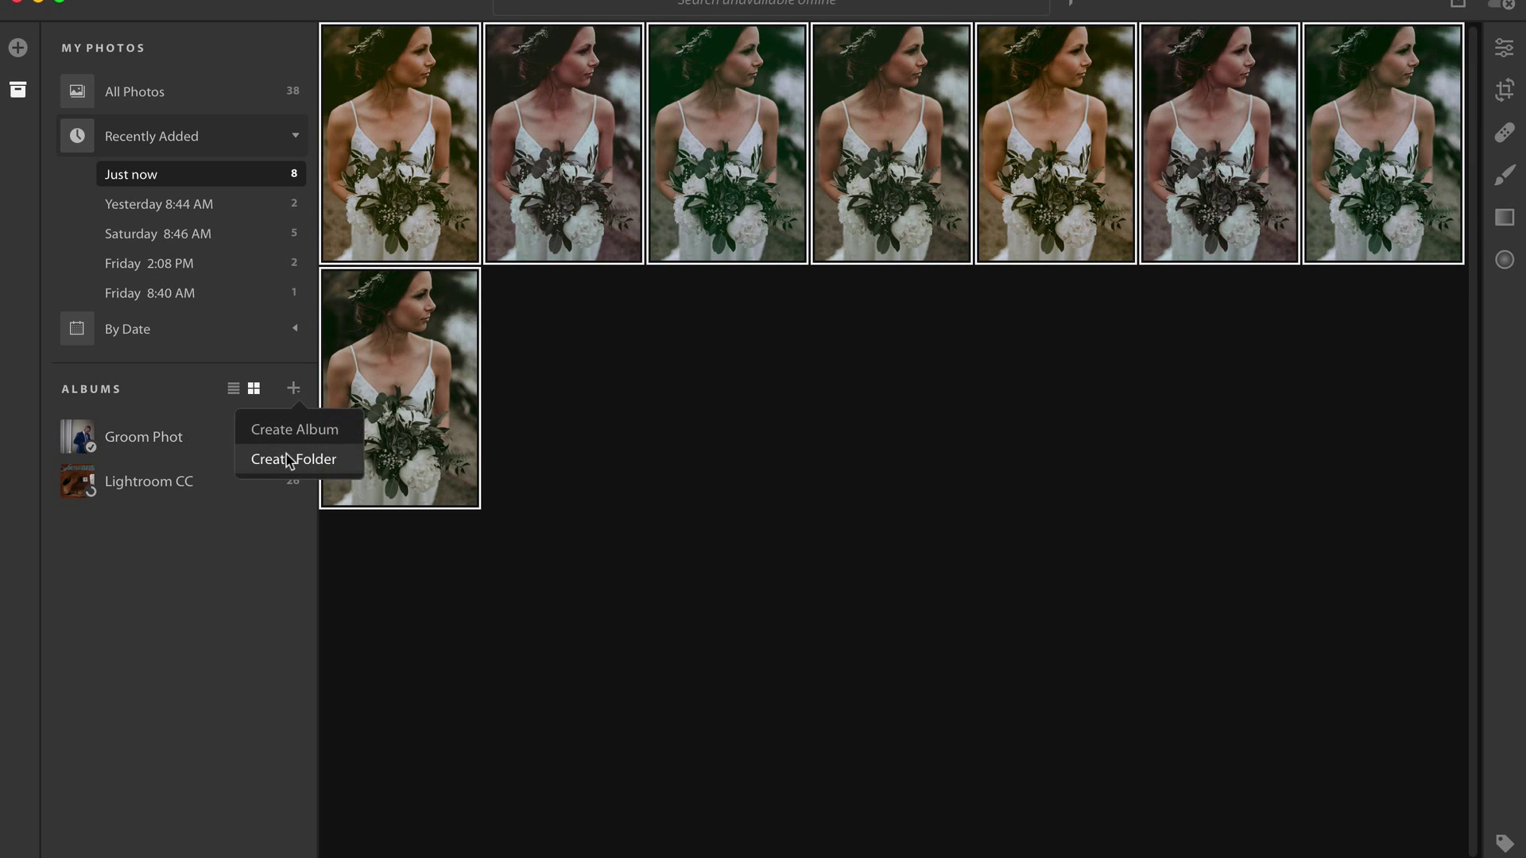
left_click(304, 431)
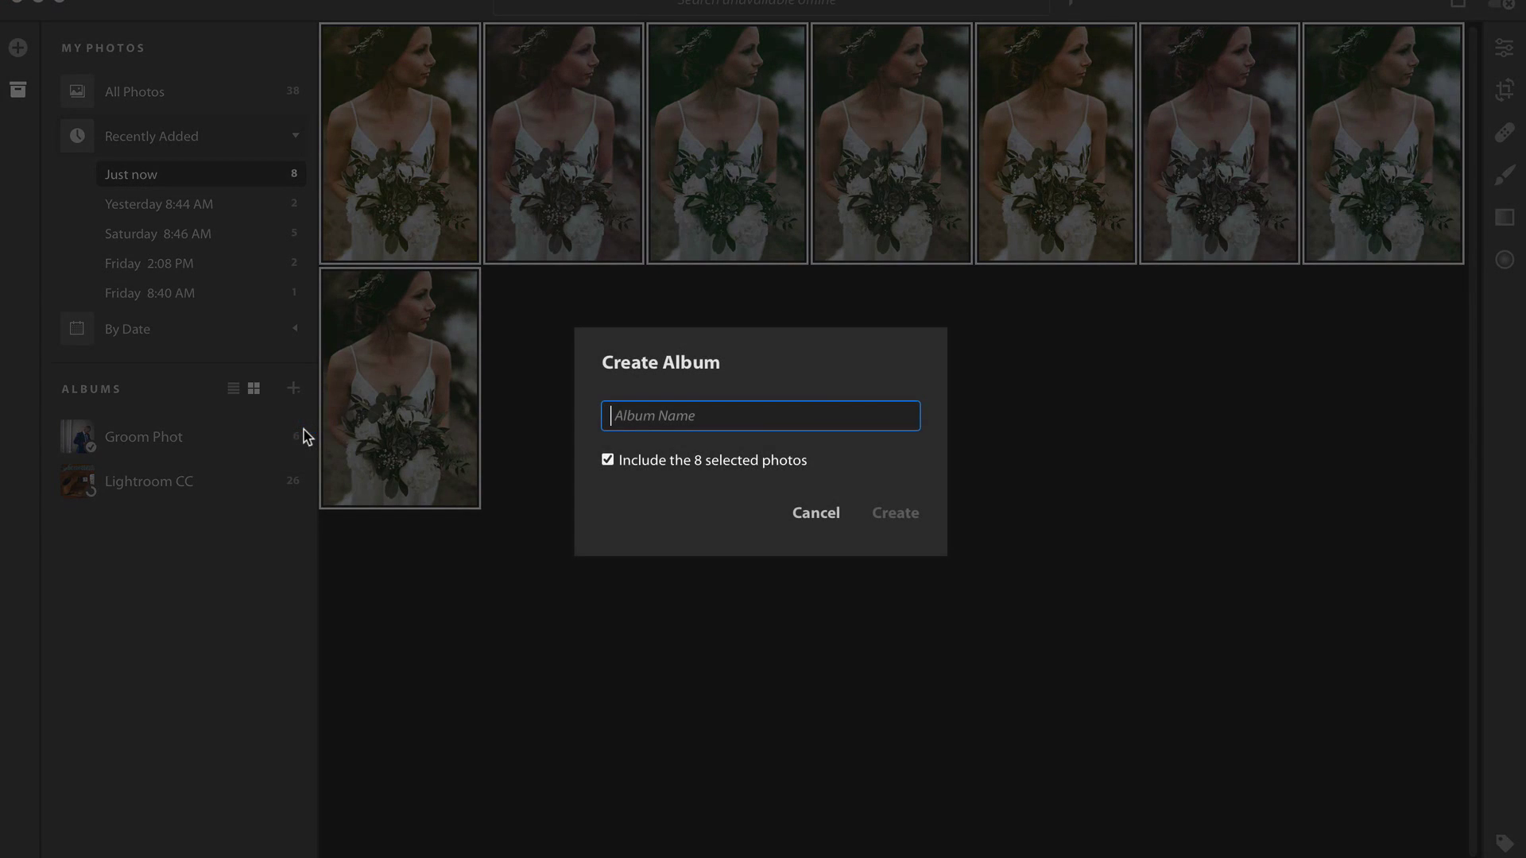
type("MOODY VIBES PRESETS")
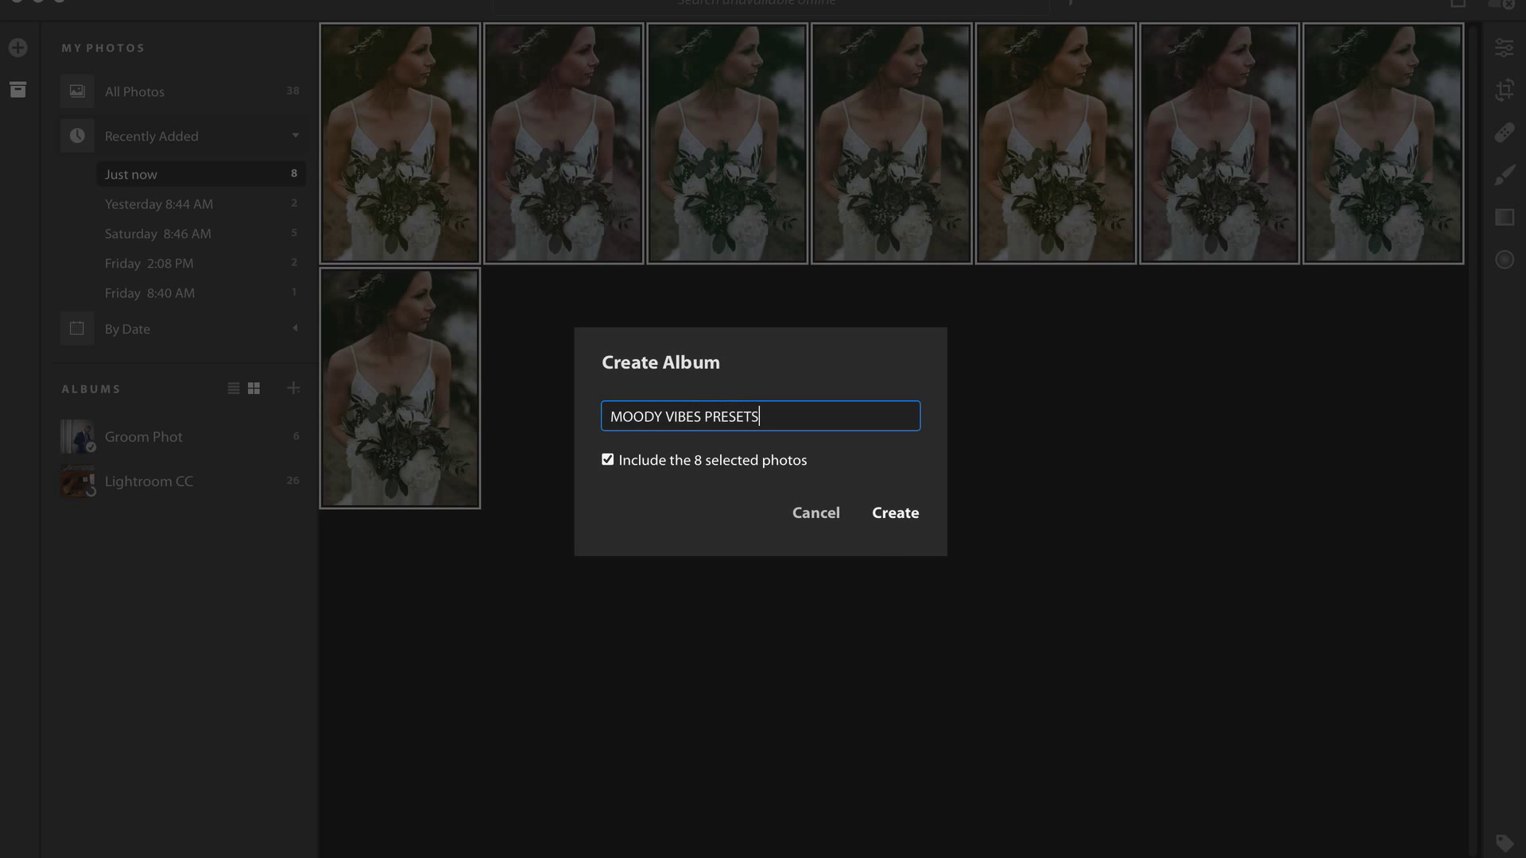
left_click(915, 517)
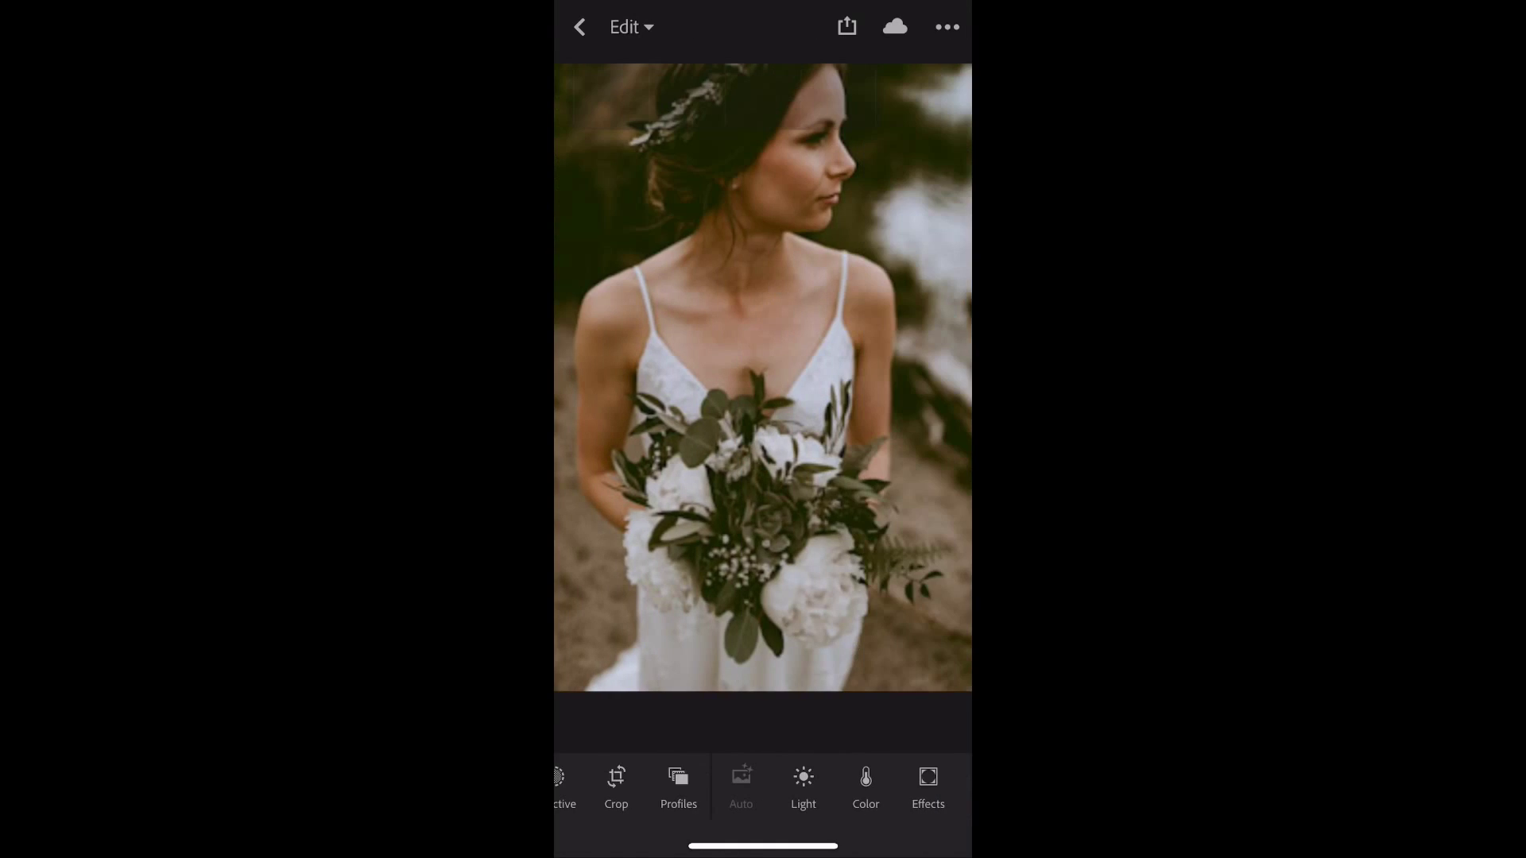
Step: Copy all edit settings from the open preset DNG
left_click(948, 28)
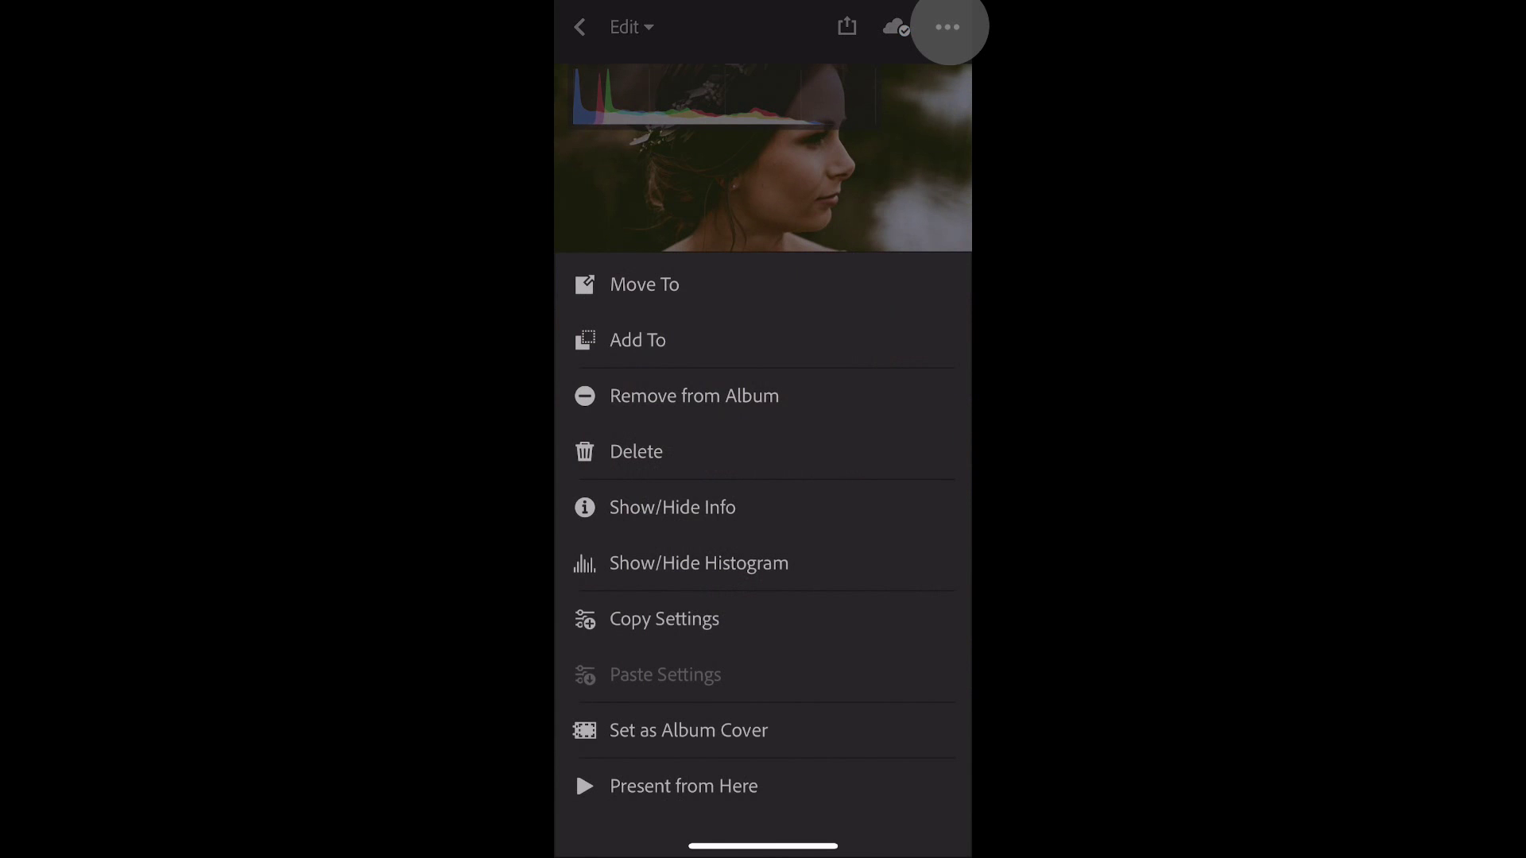
left_click(664, 619)
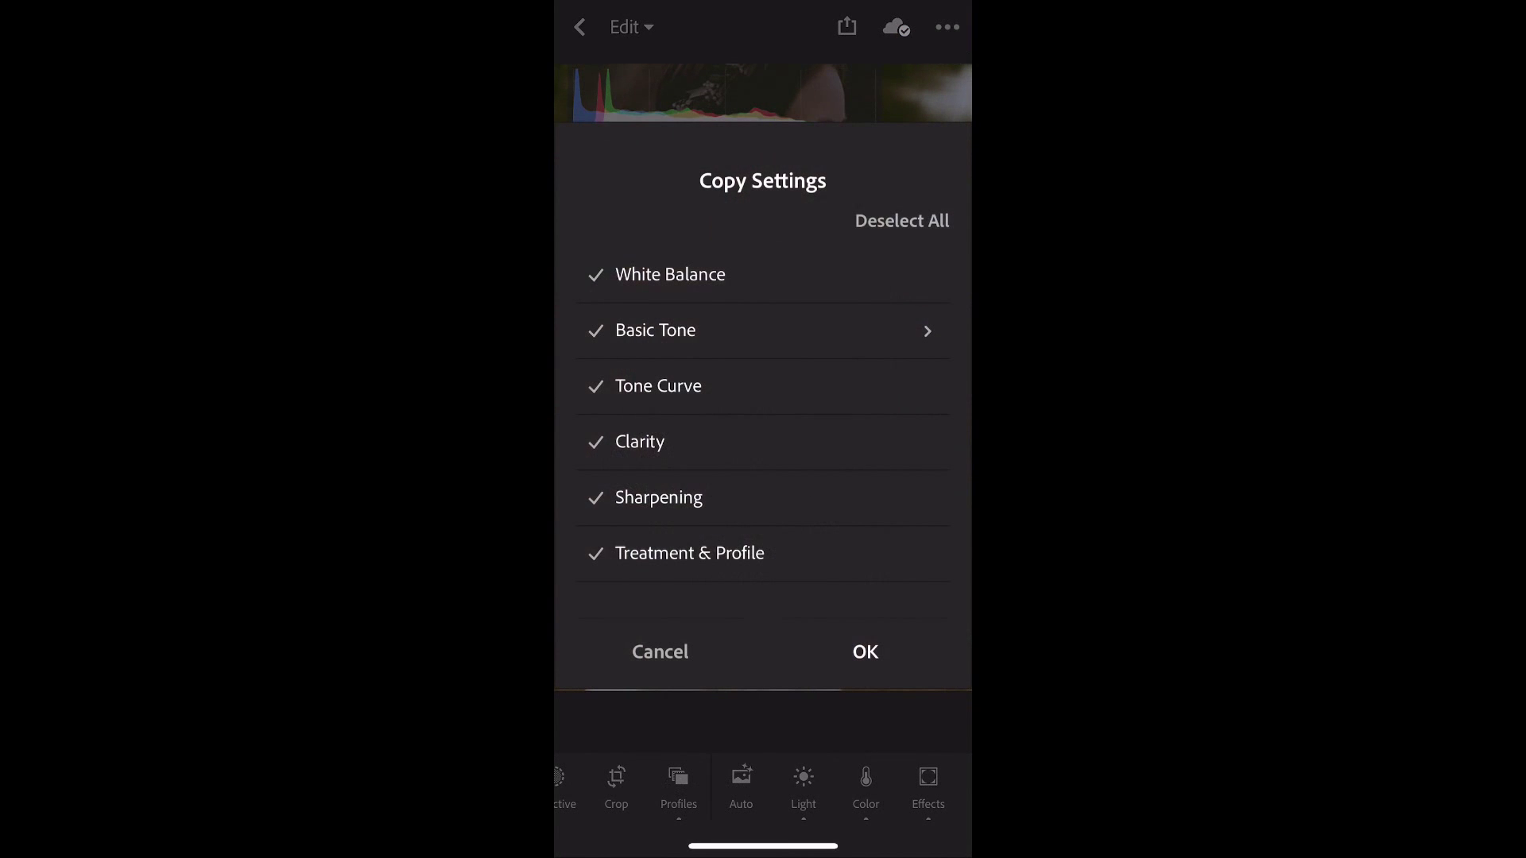
left_click(866, 653)
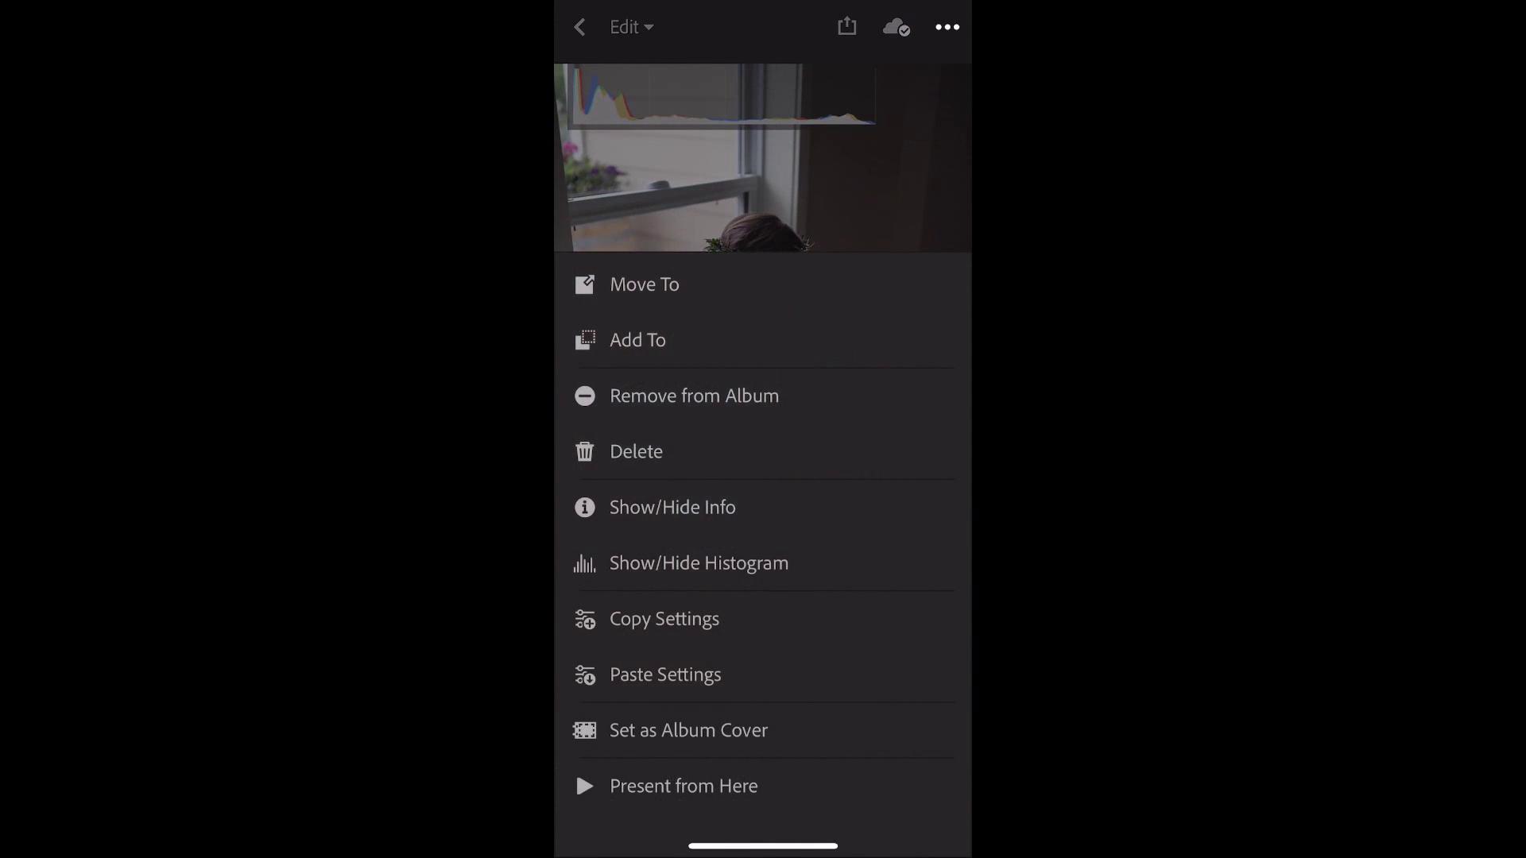
Step: Paste the settings onto the bride-at-the-window photo and return to the albums list
left_click(666, 675)
left_click(763, 378)
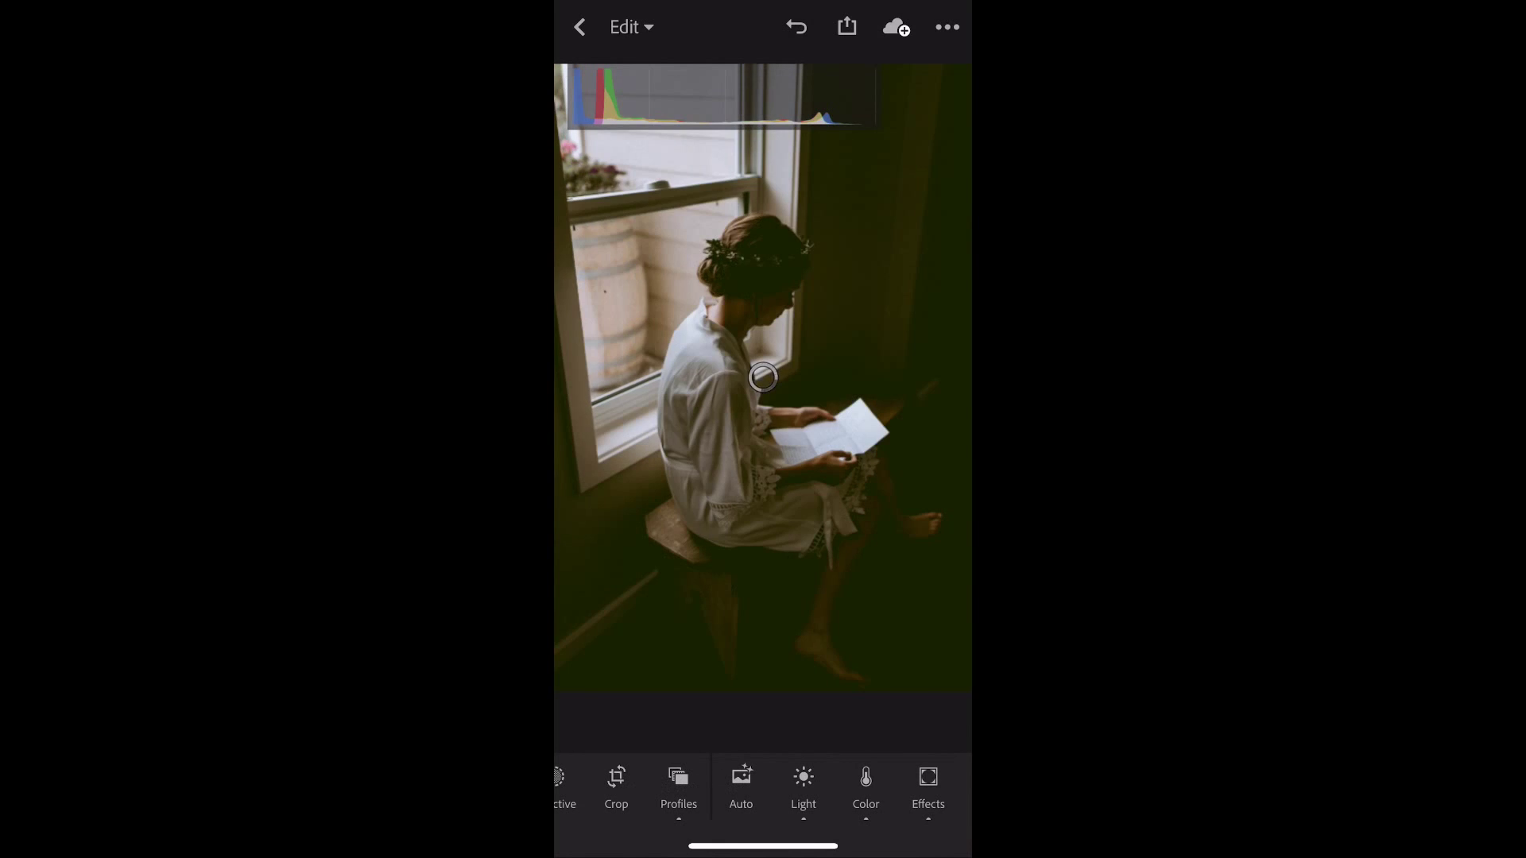
left_click(579, 28)
Step: Copy the edit settings from a preset DNG in the MOODY VIBES PRESETS album
left_click(580, 28)
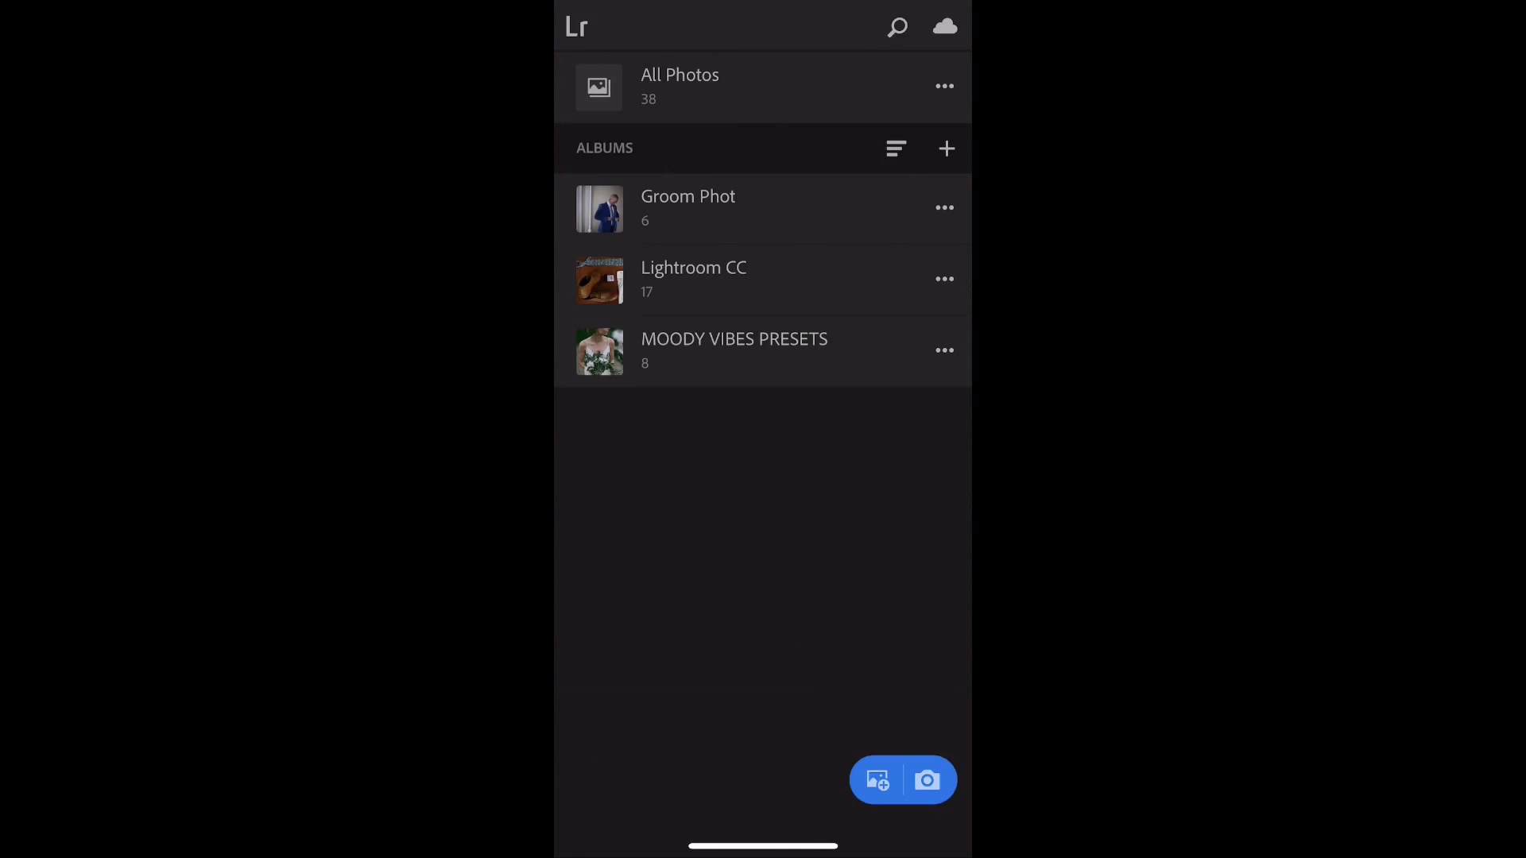
left_click(735, 350)
left_click(587, 159)
left_click(947, 27)
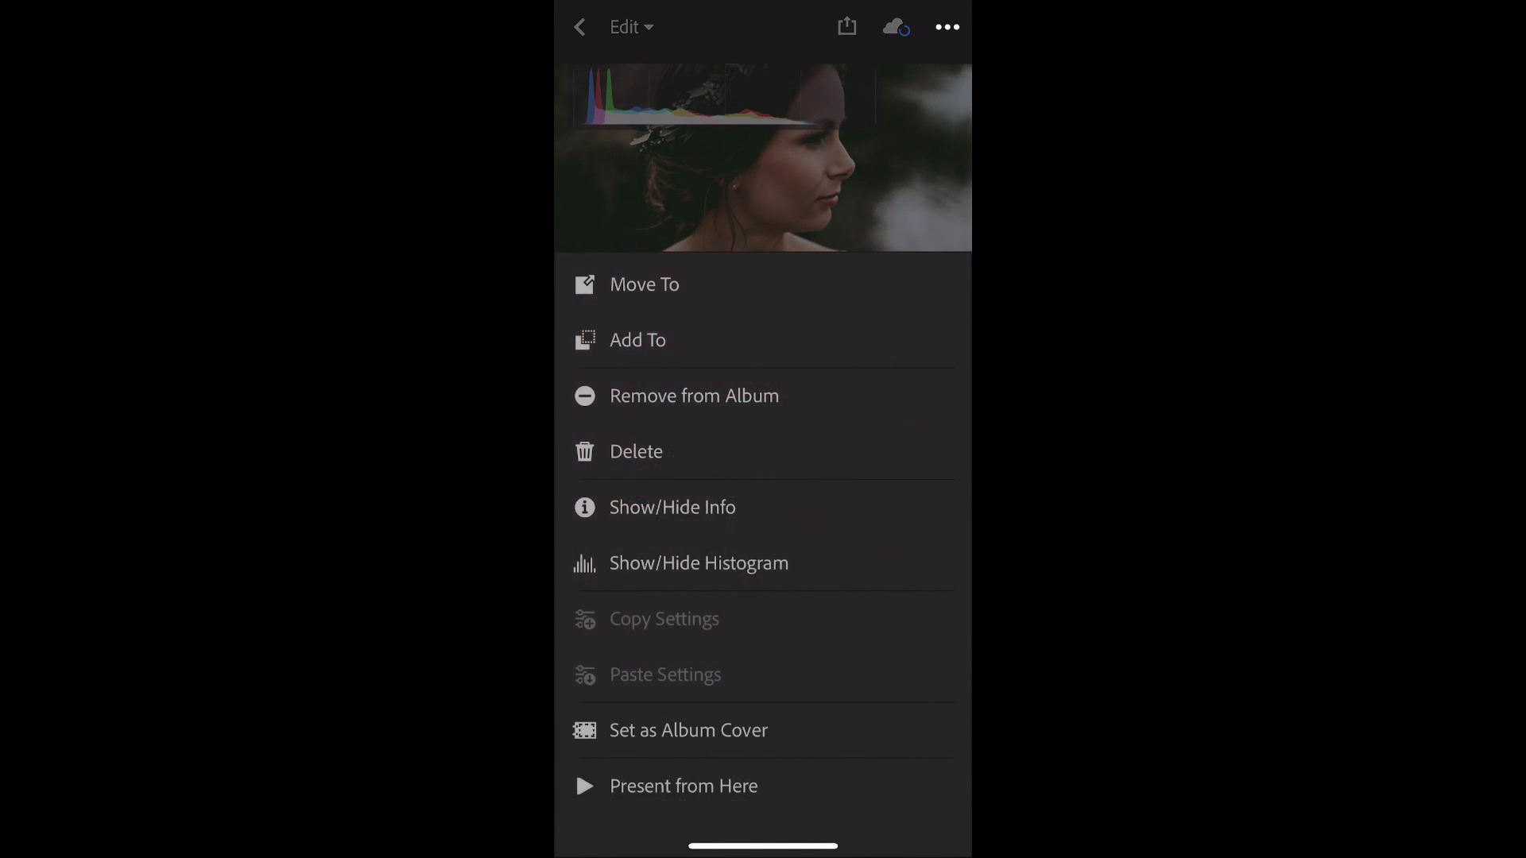
left_click(663, 616)
left_click(865, 653)
left_click(946, 28)
left_click(665, 617)
left_click(579, 27)
Step: Paste the preset look onto a wedding photo and the lakeside bridesmaids shot in the Lightroom CC album
left_click(580, 27)
left_click(691, 266)
left_click(771, 499)
left_click(948, 28)
left_click(668, 673)
left_click(580, 28)
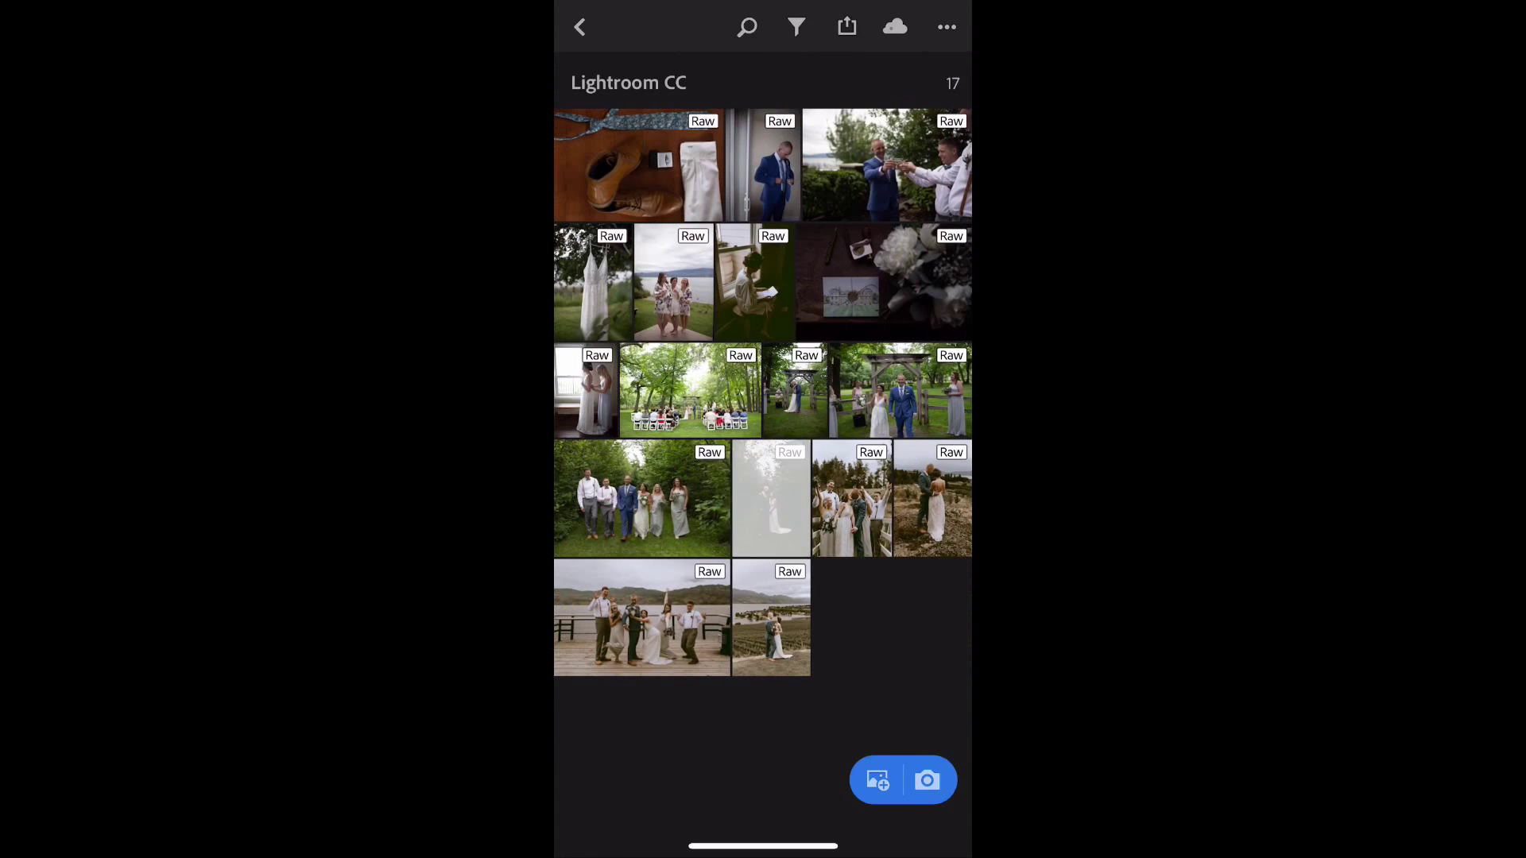
left_click(674, 282)
left_click(946, 27)
left_click(664, 674)
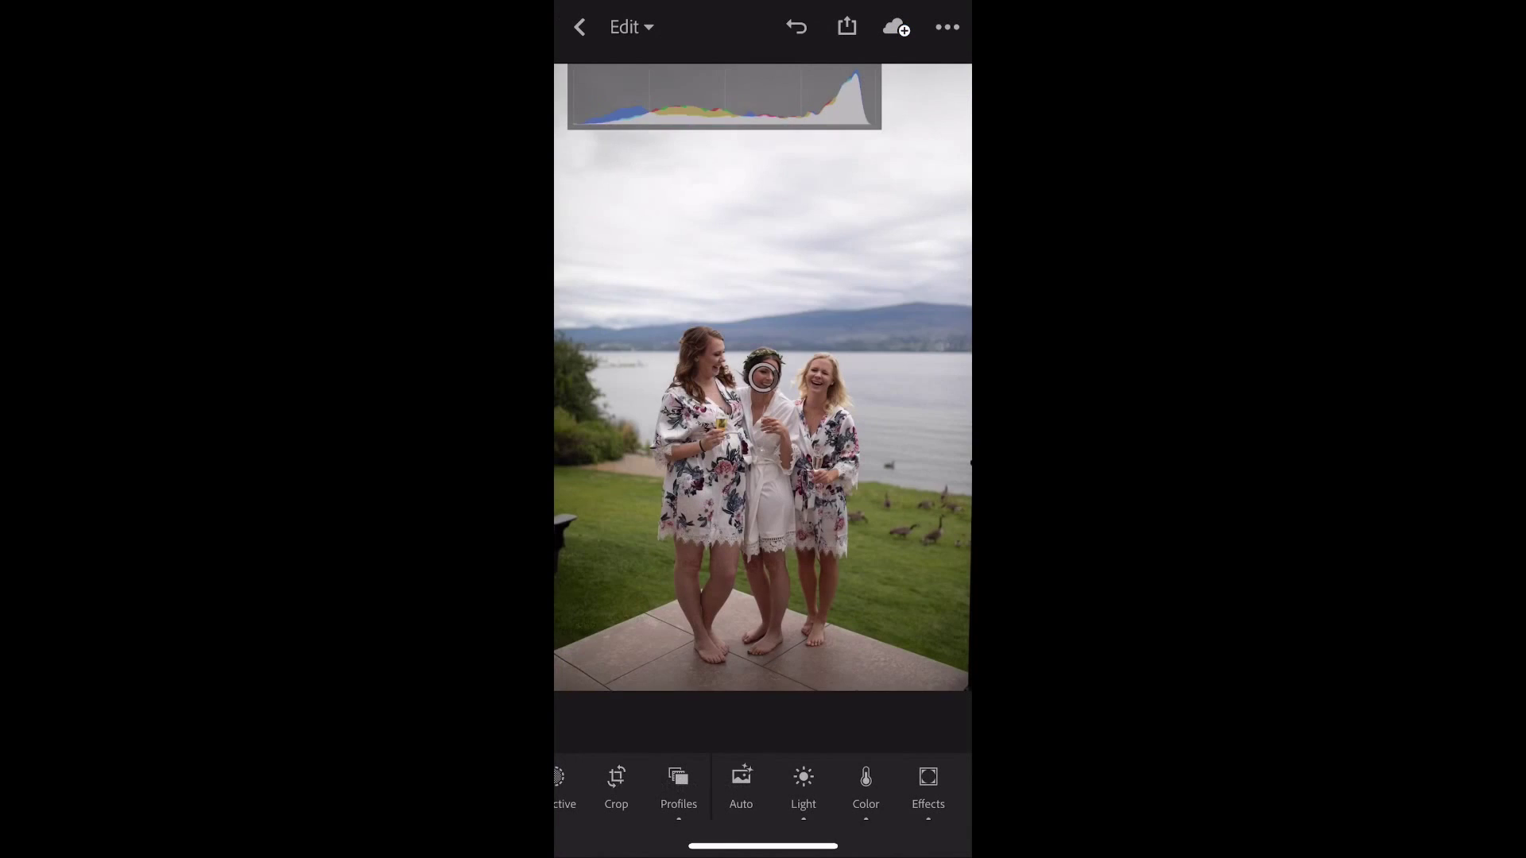
Step: Paste the preset look onto the hanging dress photo and the group walking shot
left_click(579, 28)
left_click(771, 280)
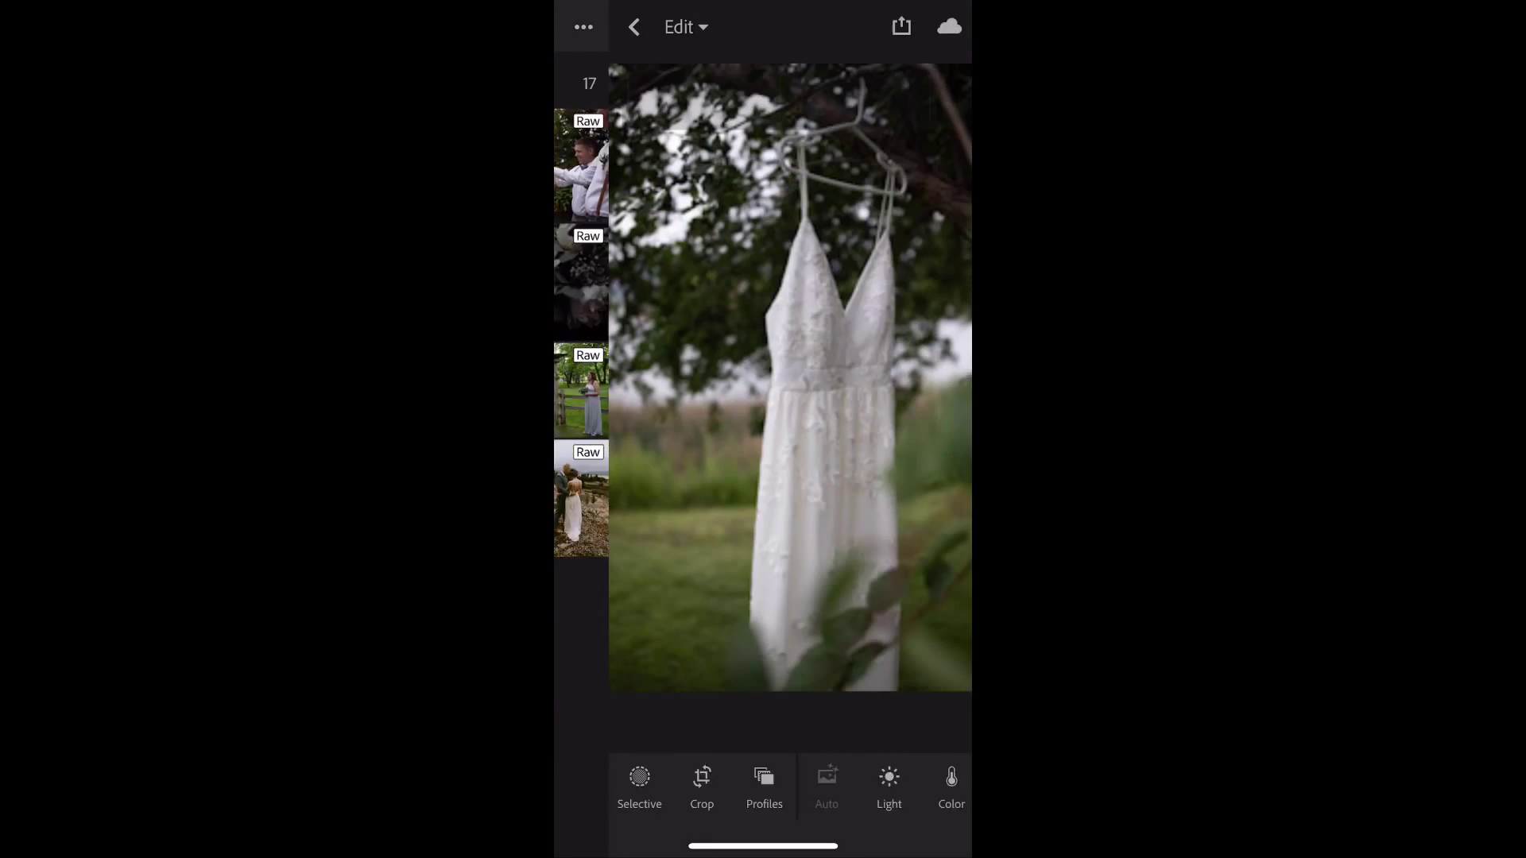
left_click(947, 28)
left_click(667, 673)
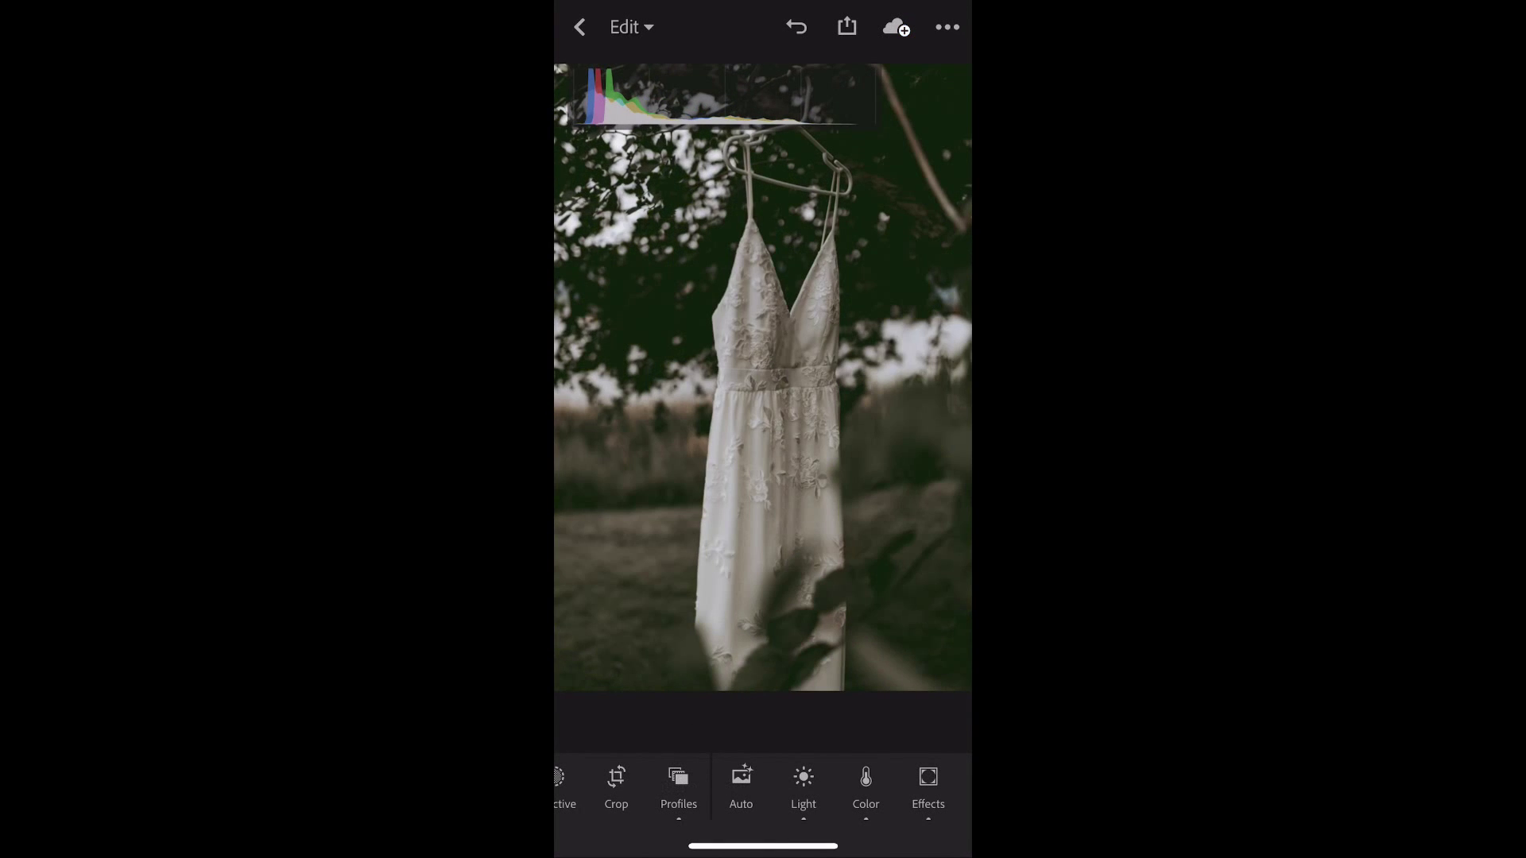
left_click(580, 28)
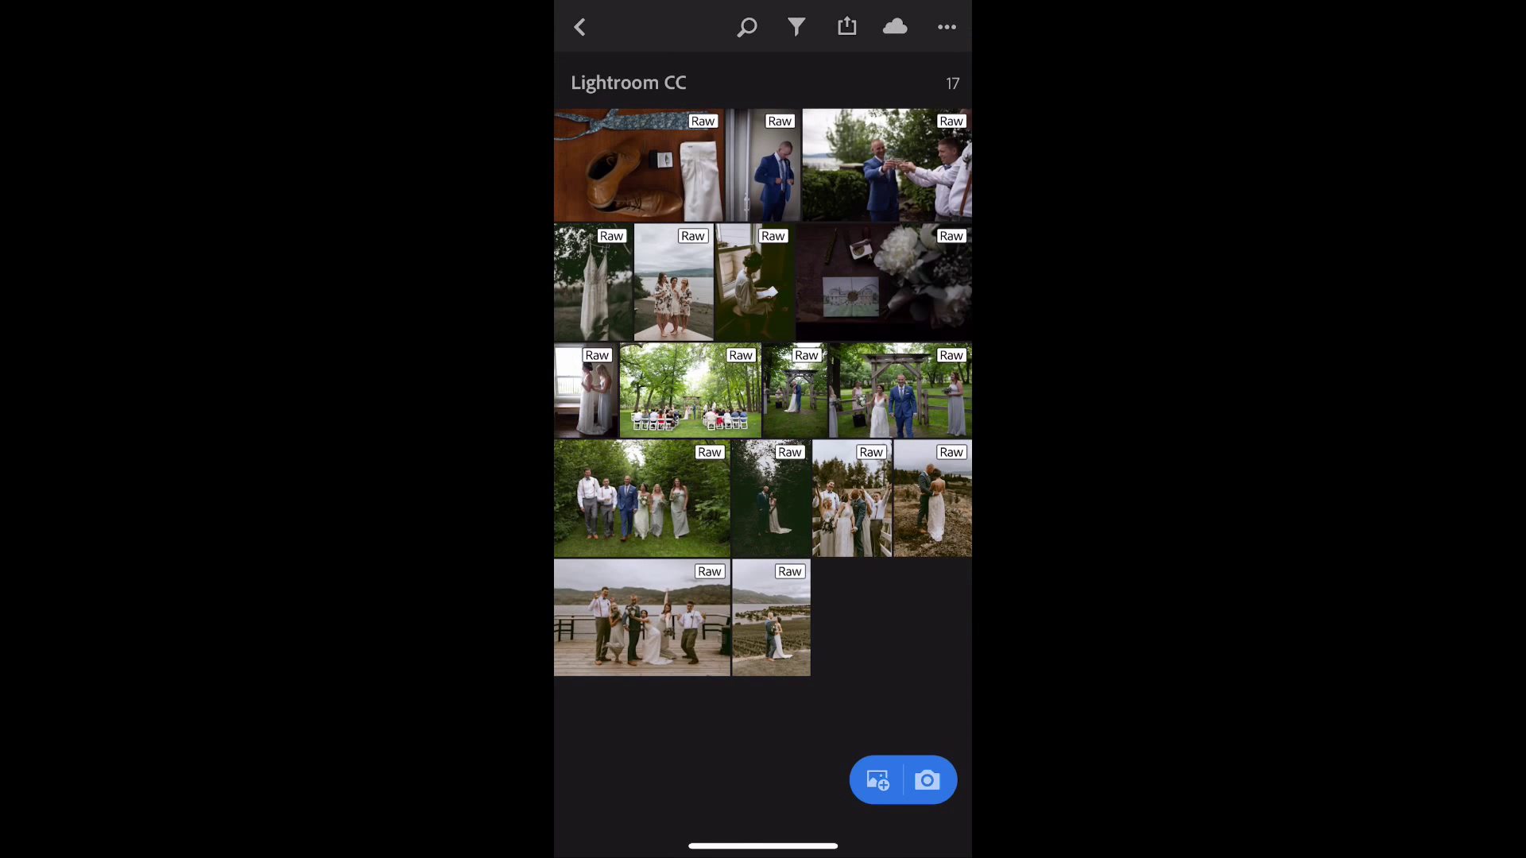
left_click(641, 499)
left_click(946, 28)
left_click(666, 673)
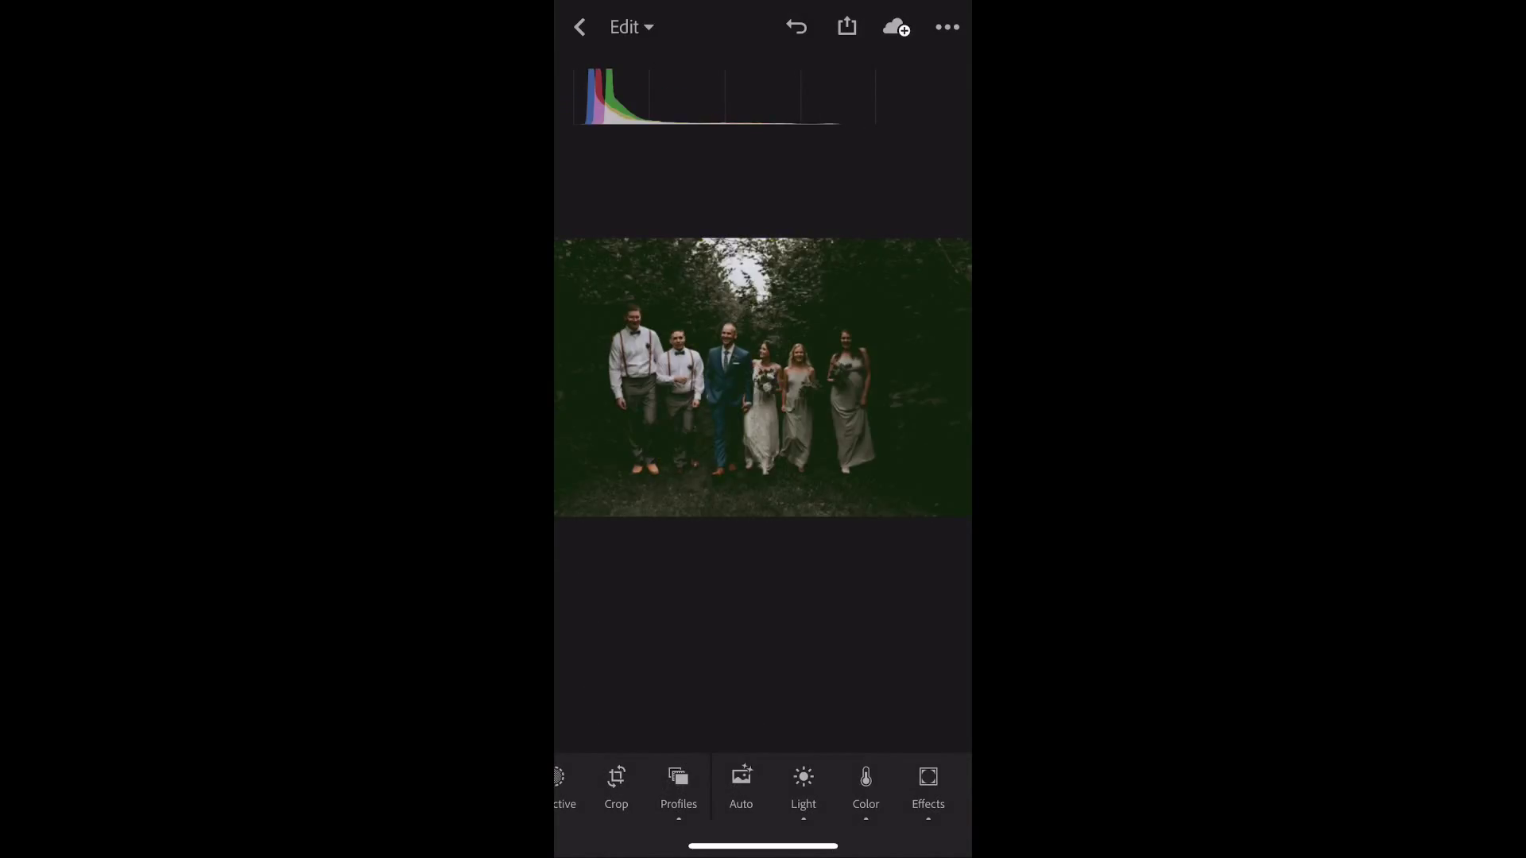